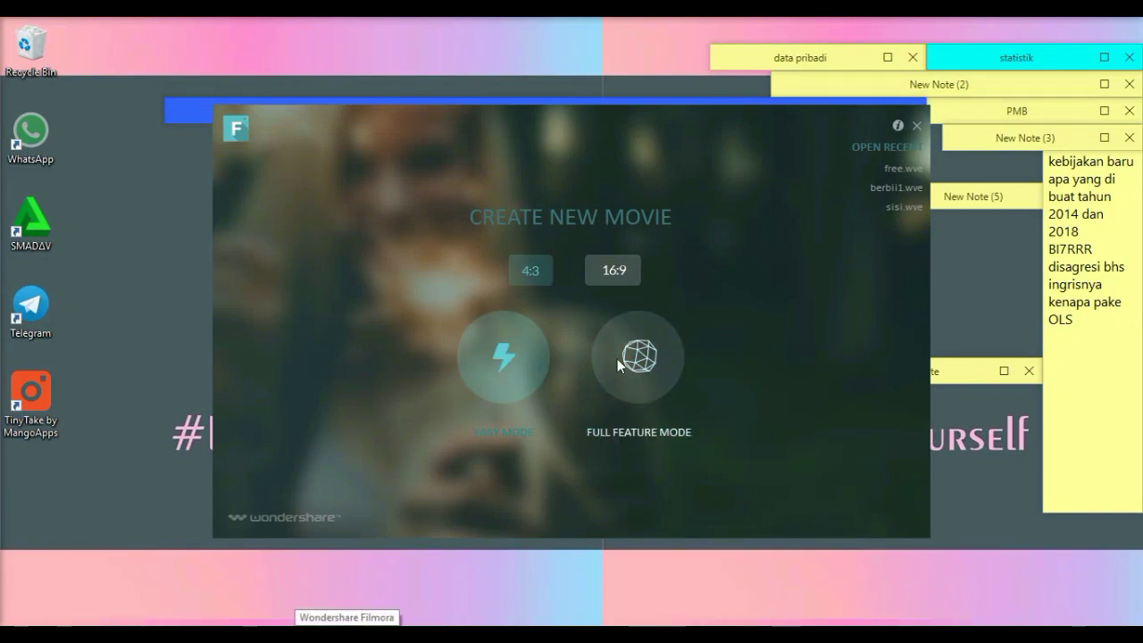
Step: Start a 16:9 movie in full feature mode and import freegabung, left, left1, right and right1 from drive D into the album
{"action": "left_click", "coordinate": [644, 357]}
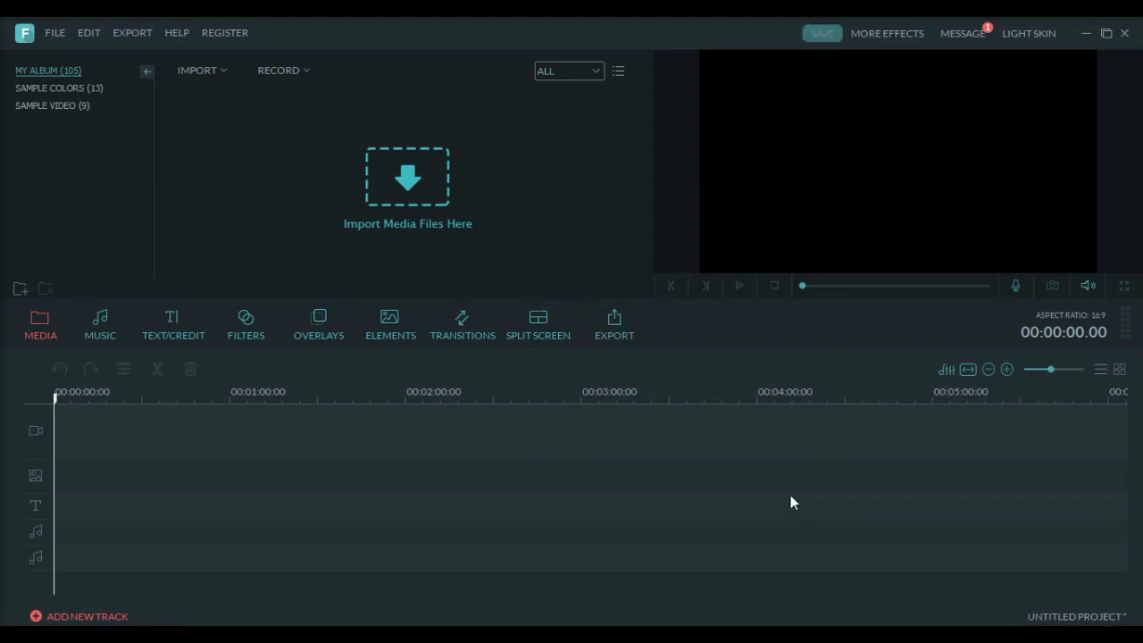
{"action": "mouse_move", "coordinate": [389, 636]}
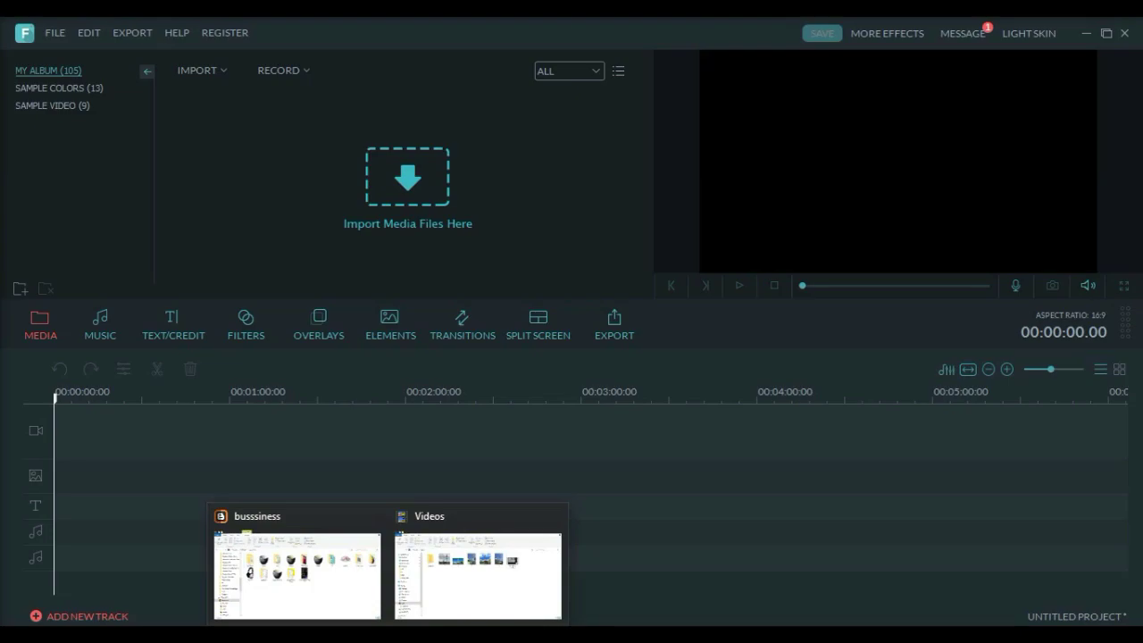
{"action": "left_click", "coordinate": [297, 576]}
{"action": "left_click", "coordinate": [246, 321]}
{"action": "key", "text": "shift+Right"}
{"action": "key", "text": "shift+Right"}
{"action": "key", "text": "shift+Right"}
{"action": "key", "text": "shift+Right"}
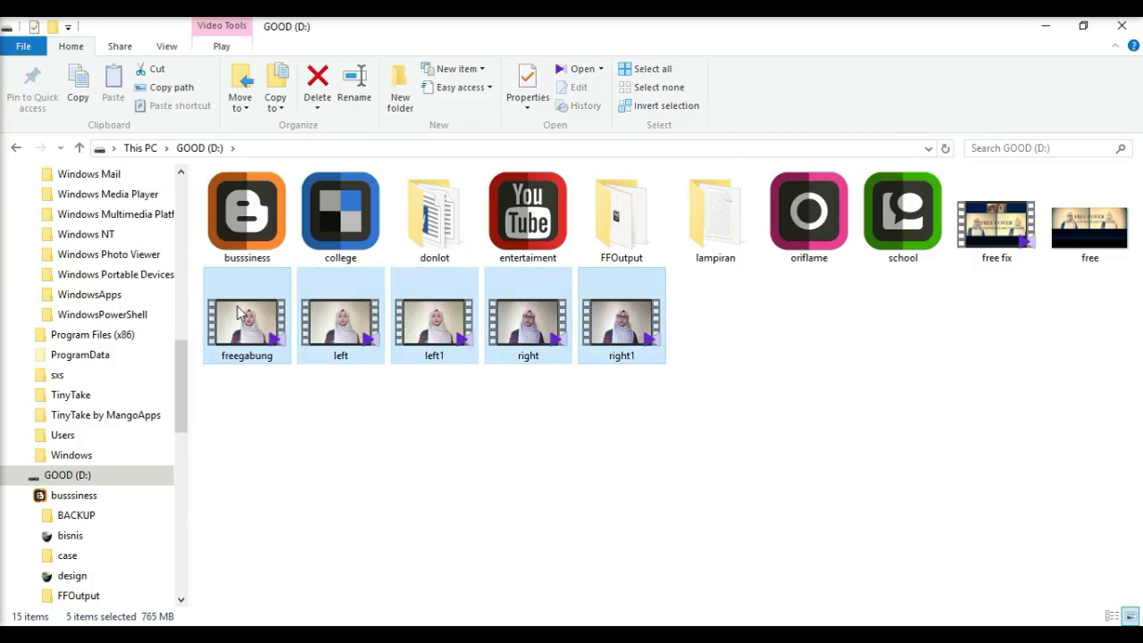
{"action": "left_click_drag", "start_coordinate": [247, 326], "coordinate": [289, 135]}
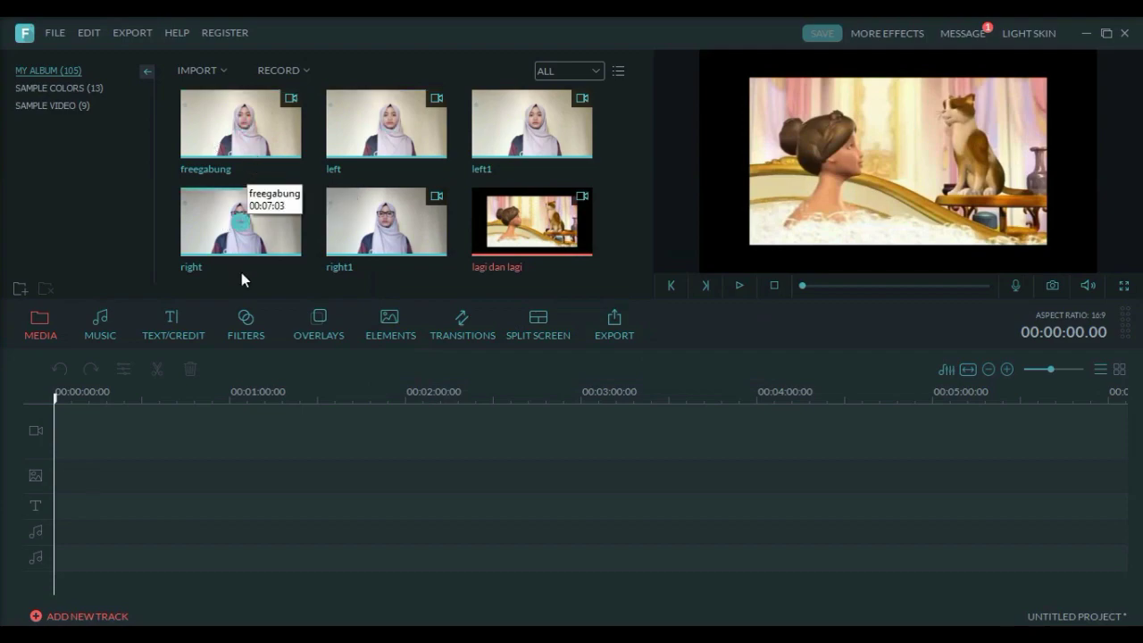
Step: Place the clip right on the video track and lagi dan lagi on the picture-in-picture track, both at the timeline start
{"action": "left_click", "coordinate": [218, 234]}
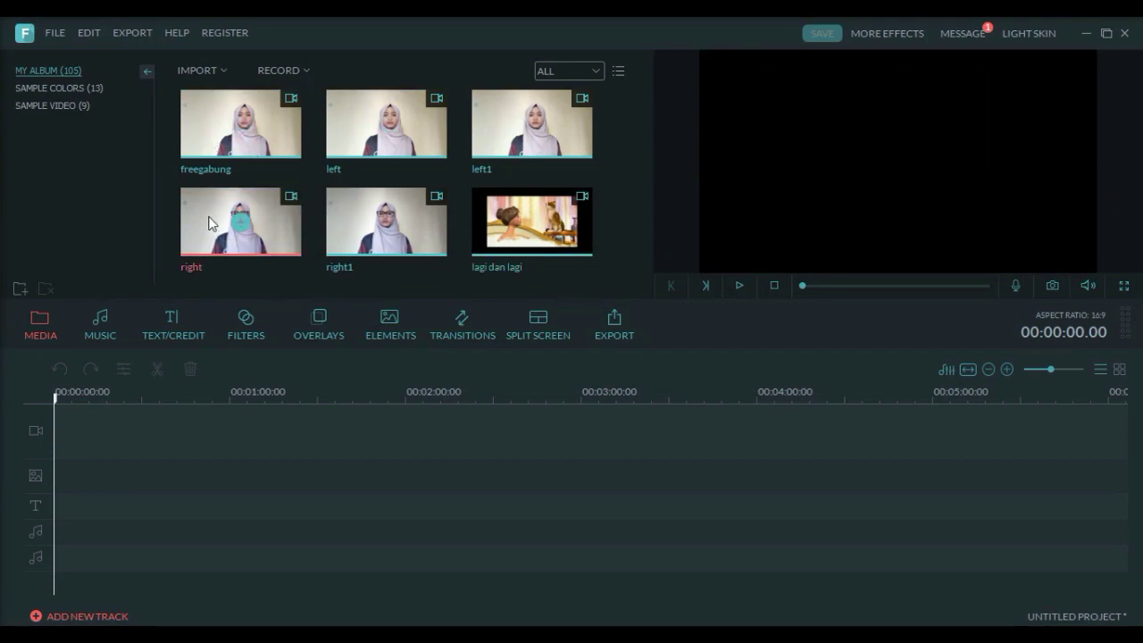
{"action": "left_click_drag", "start_coordinate": [208, 224], "coordinate": [90, 421]}
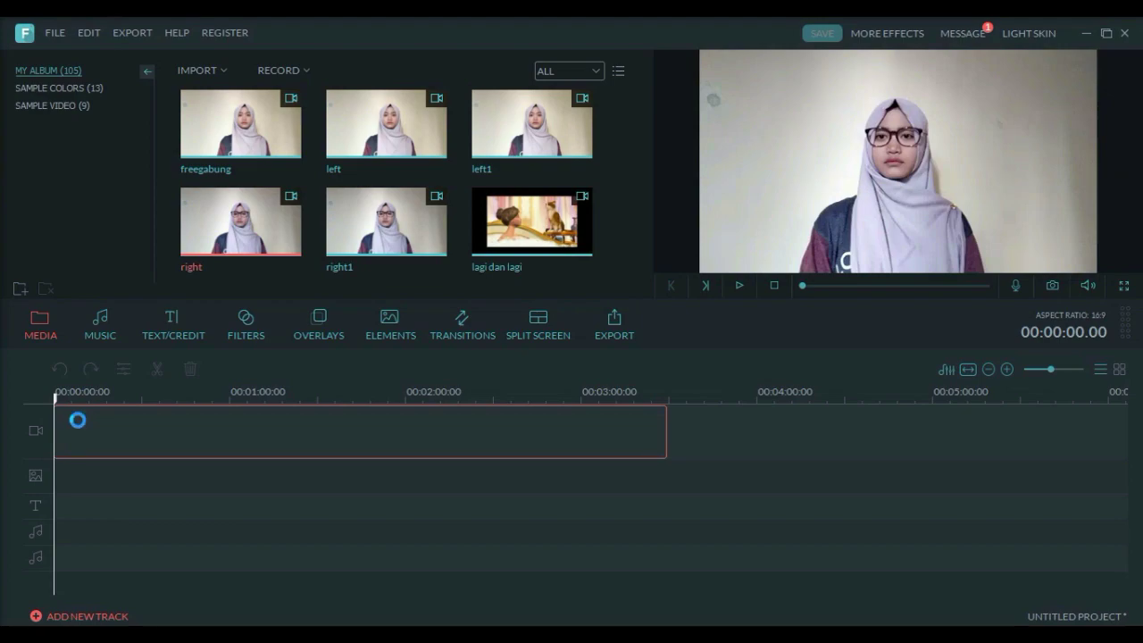
{"action": "left_click_drag", "start_coordinate": [78, 420], "coordinate": [83, 424]}
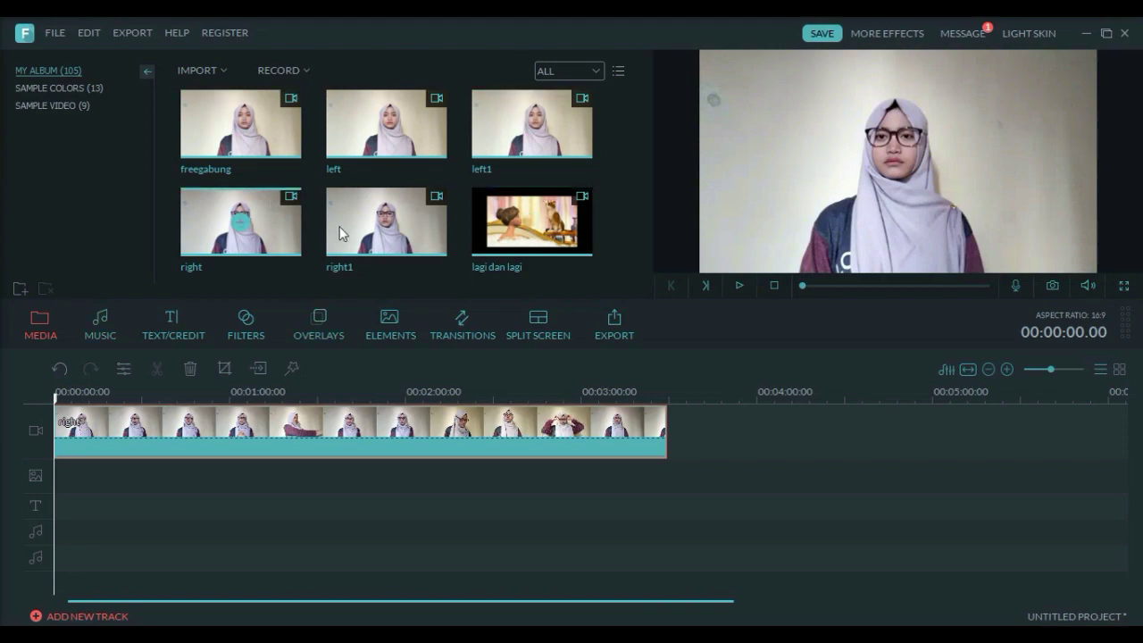
{"action": "left_click", "coordinate": [502, 220]}
{"action": "left_click_drag", "start_coordinate": [231, 453], "coordinate": [57, 470]}
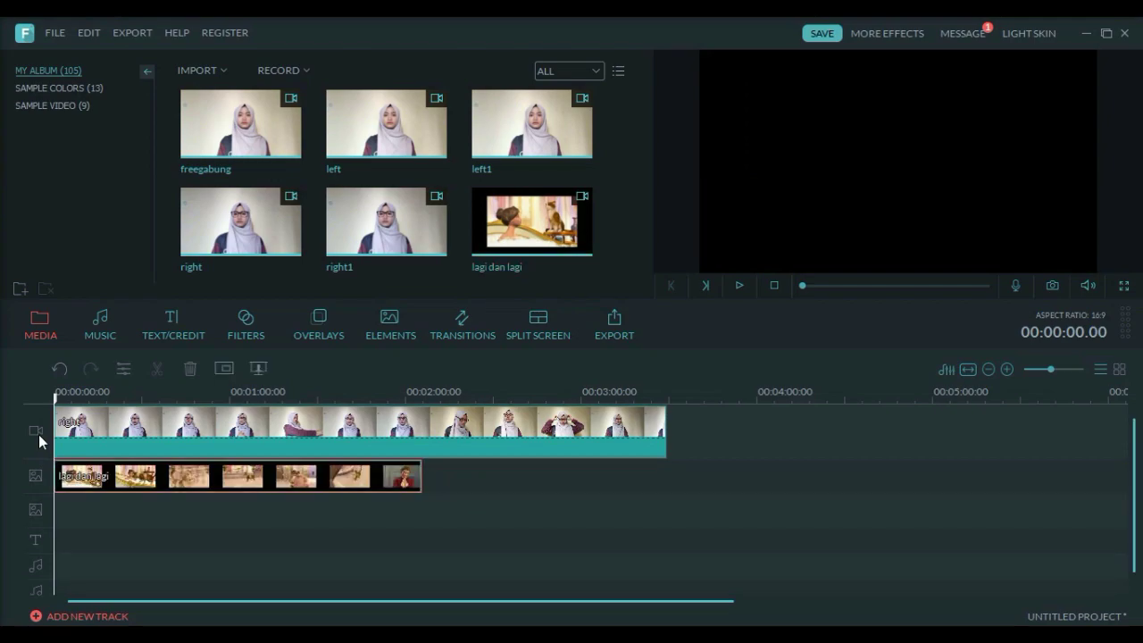
Step: Shrink the lagi dan lagi overlay into the lower-right corner of the frame and trim its end to about 00:01:35
{"action": "left_click", "coordinate": [84, 466]}
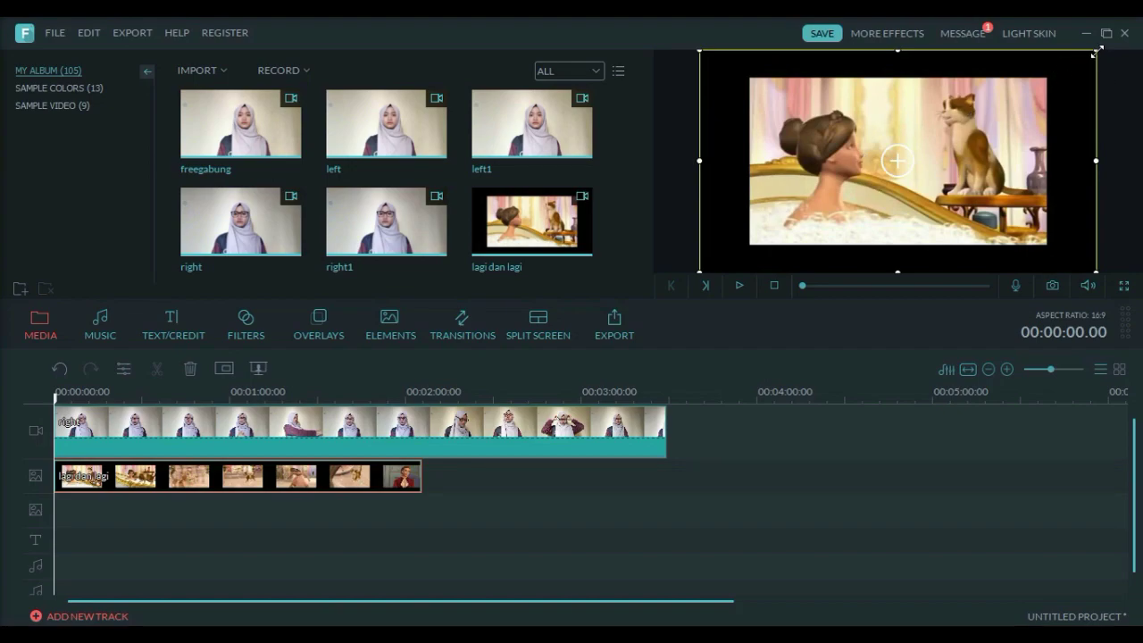
{"action": "left_click_drag", "start_coordinate": [1095, 52], "coordinate": [1019, 176]}
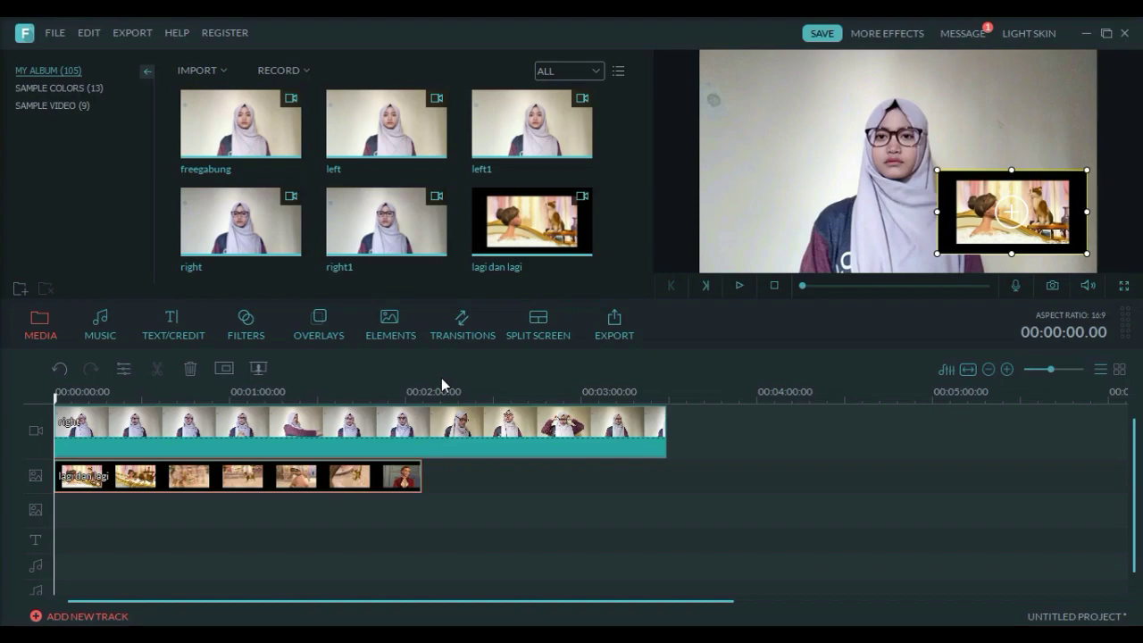
{"action": "left_click_drag", "start_coordinate": [422, 473], "coordinate": [332, 476]}
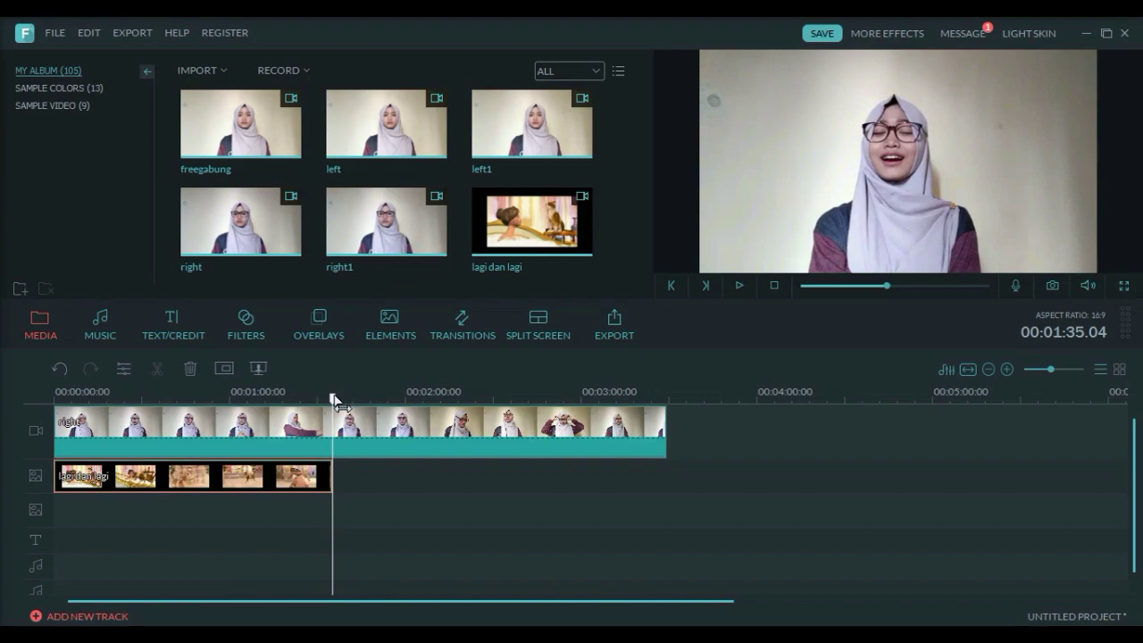
Step: Play the timeline from the start to review the overlay on the main video
{"action": "left_click_drag", "start_coordinate": [333, 402], "coordinate": [55, 402]}
{"action": "key", "text": "space"}
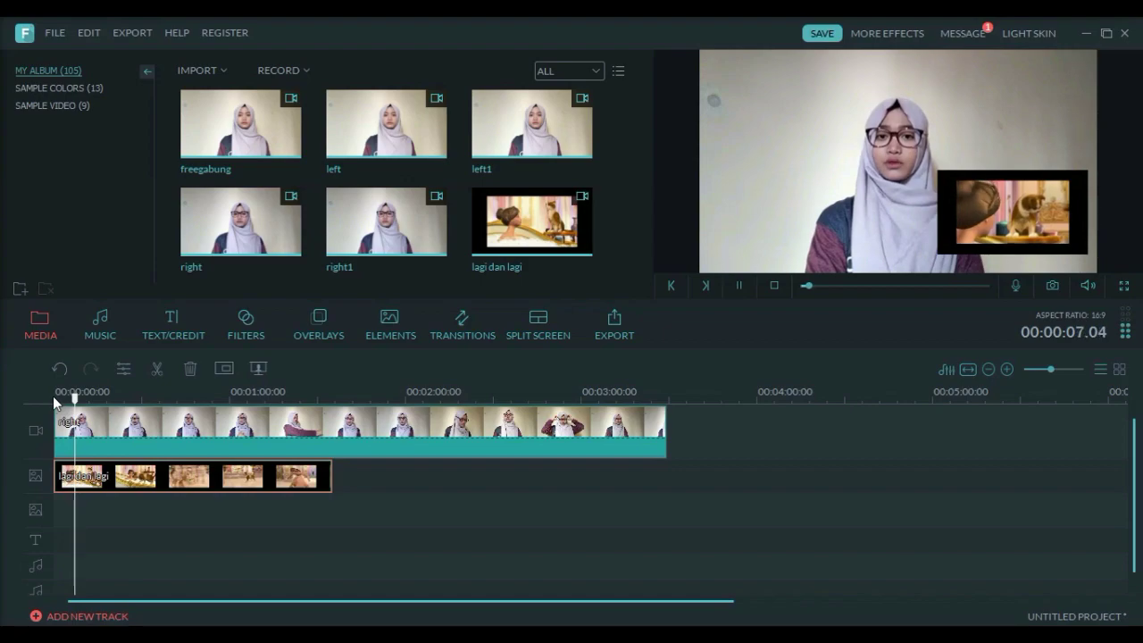
{"action": "key", "text": "space"}
Step: Test the overlay's position in the frame and apply the circle mask to it in the PIP editor
{"action": "mouse_move", "coordinate": [1012, 188]}
{"action": "left_mouse_down"}
{"action": "mouse_move", "coordinate": [958, 194]}
{"action": "mouse_move", "coordinate": [801, 143]}
{"action": "mouse_move", "coordinate": [867, 204]}
{"action": "mouse_move", "coordinate": [881, 130]}
{"action": "mouse_move", "coordinate": [797, 185]}
{"action": "mouse_move", "coordinate": [1004, 101]}
{"action": "mouse_move", "coordinate": [973, 138]}
{"action": "mouse_move", "coordinate": [912, 170]}
{"action": "left_mouse_up"}
{"action": "left_click", "coordinate": [971, 135]}
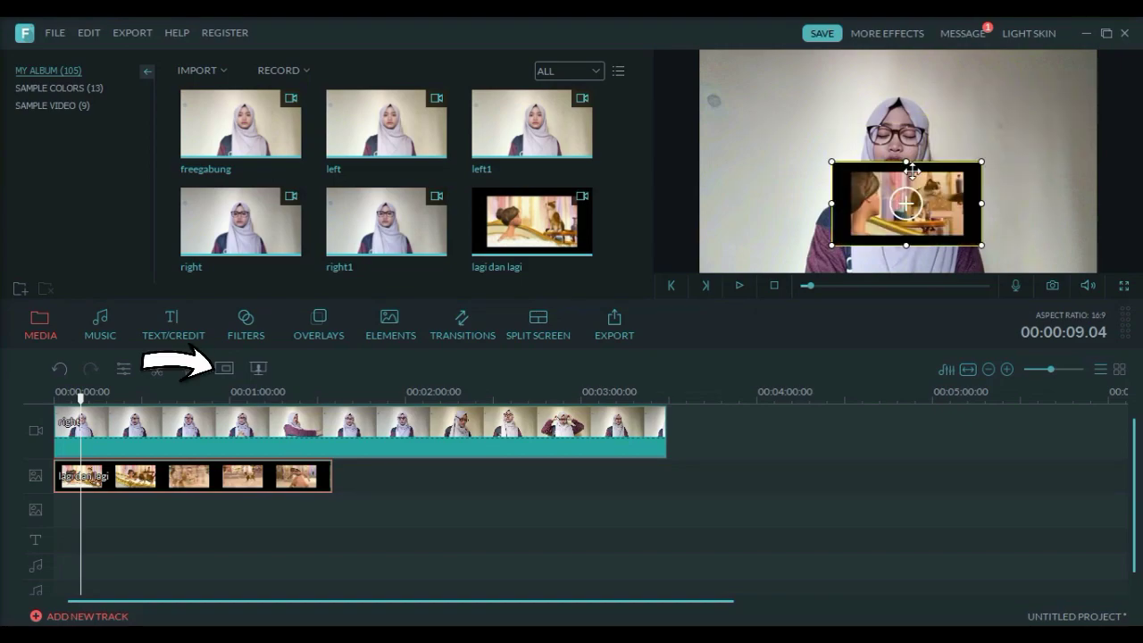
{"action": "left_click", "coordinate": [225, 368]}
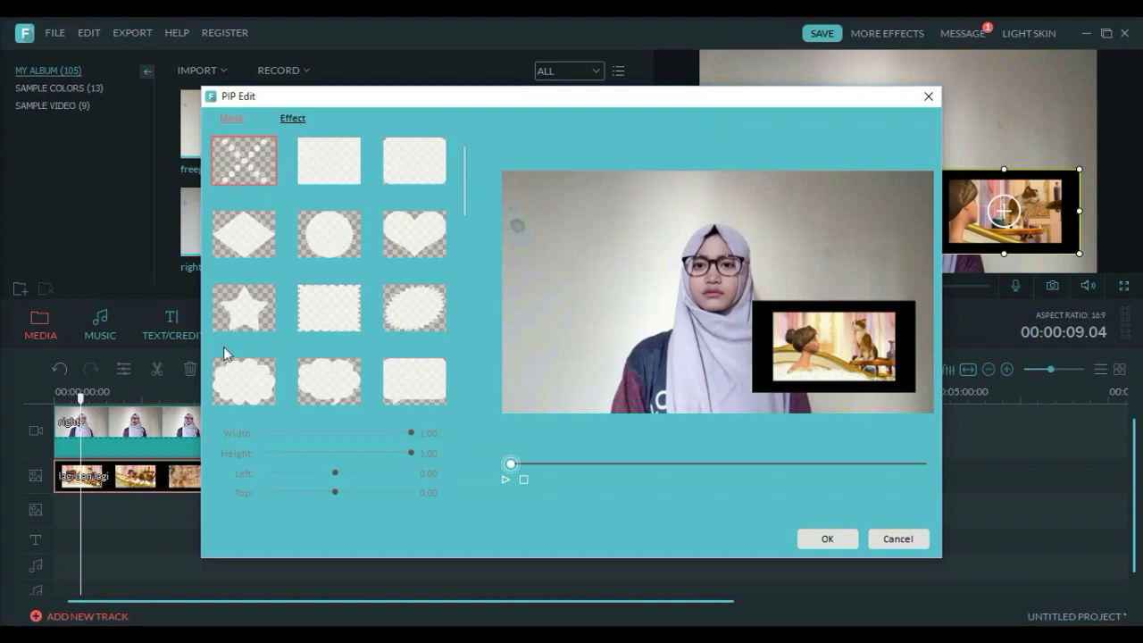
{"action": "double_click", "coordinate": [339, 247]}
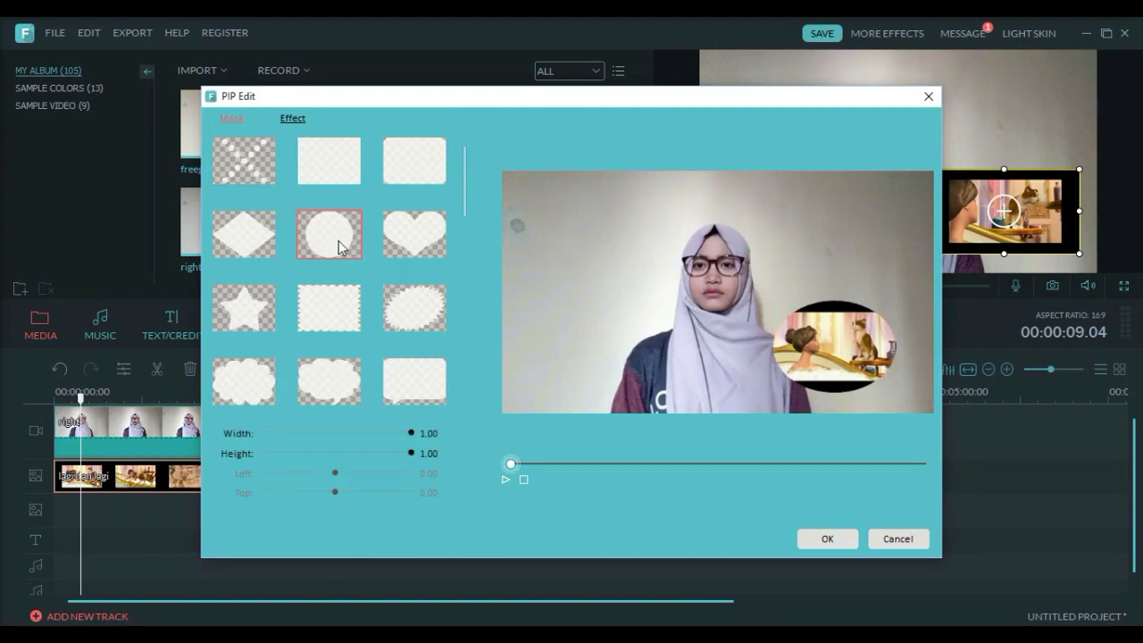
{"action": "left_click", "coordinate": [827, 540]}
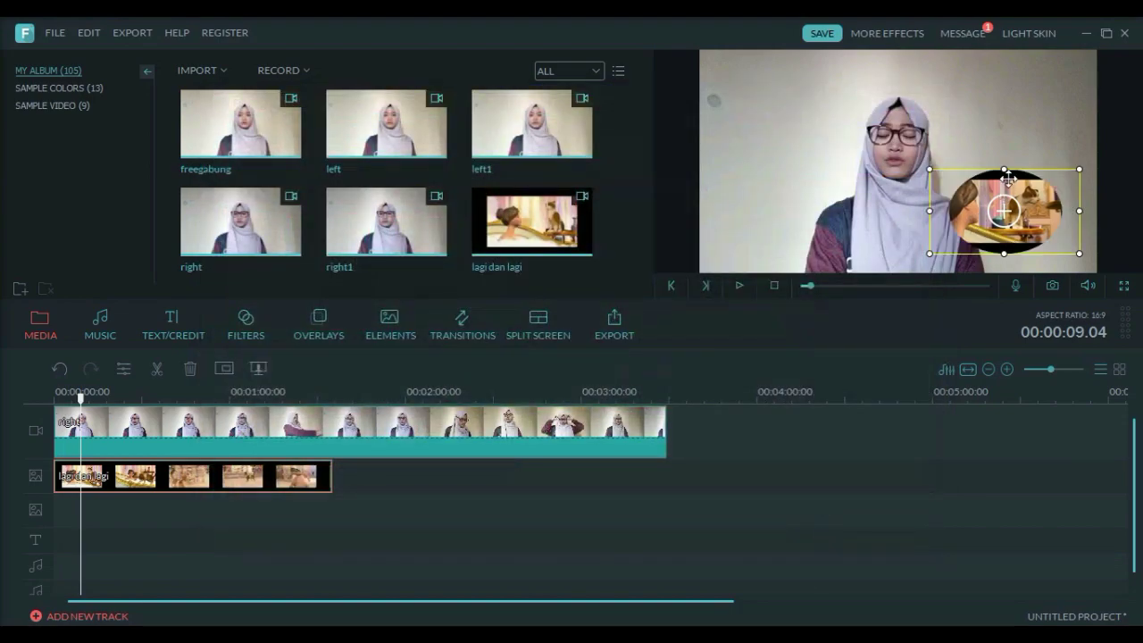
Step: Move the masked overlay to the upper-right corner of the frame and play the result briefly
{"action": "left_click_drag", "start_coordinate": [1019, 177], "coordinate": [1027, 67]}
{"action": "key", "text": "space"}
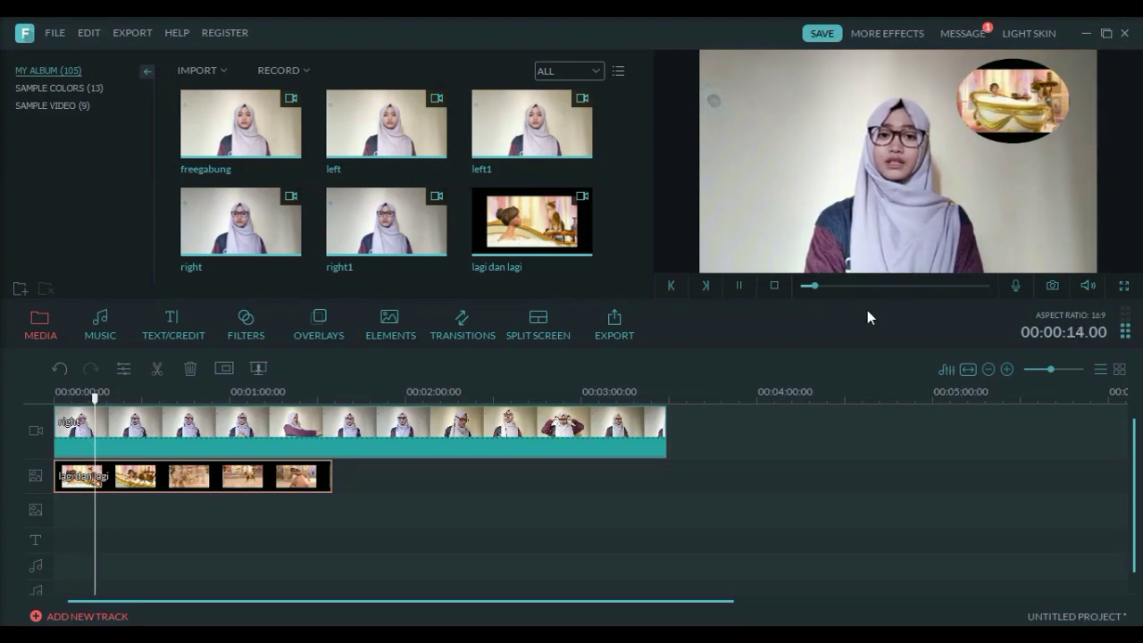
{"action": "key", "text": "space"}
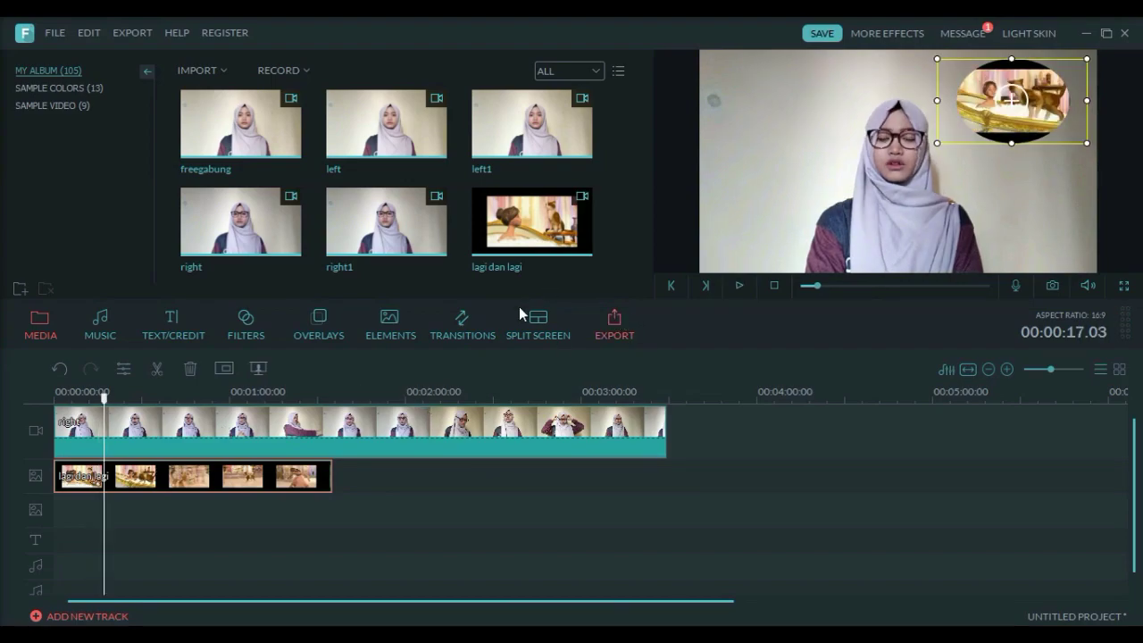
Step: Try to export the movie as an MP4 named free fix to D:\
{"action": "left_click", "coordinate": [614, 323]}
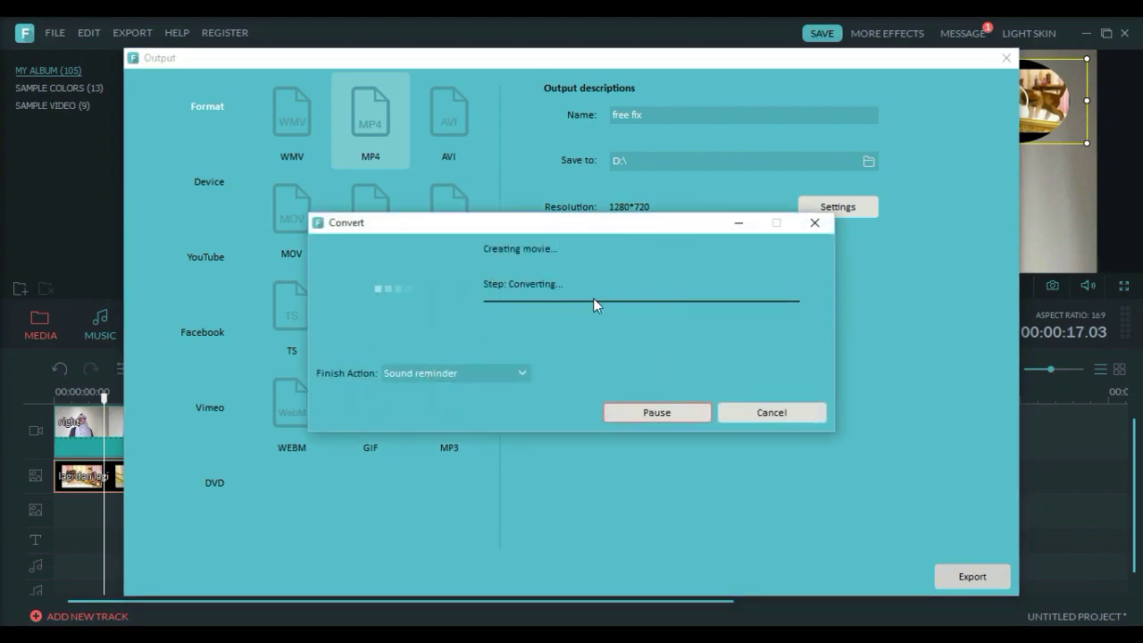
{"action": "left_click", "coordinate": [787, 416]}
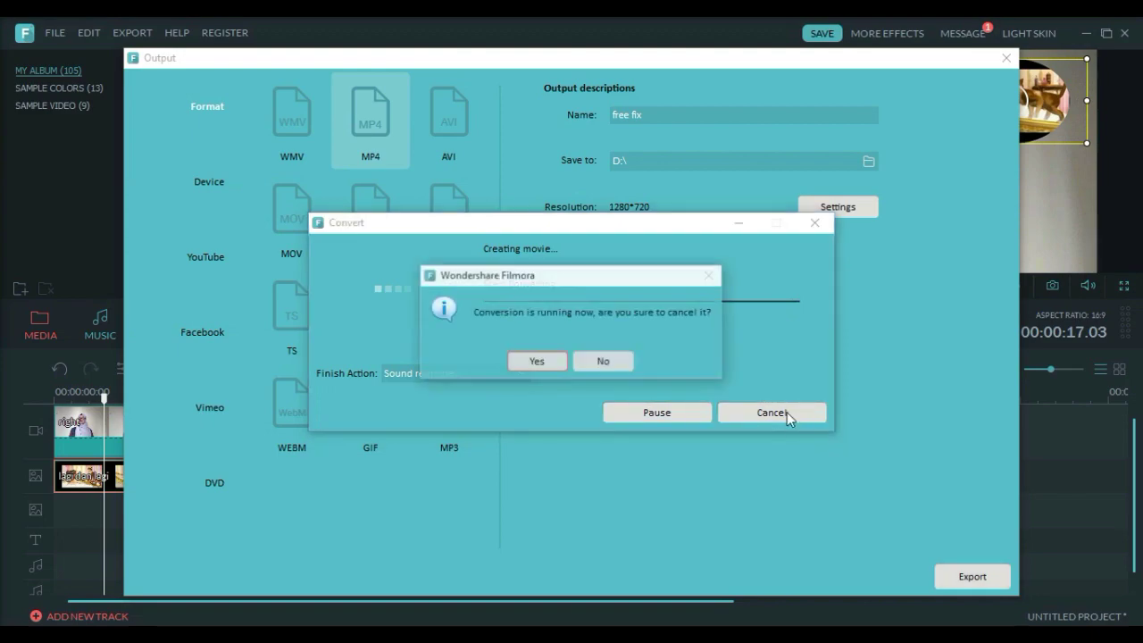
{"action": "left_click", "coordinate": [537, 361]}
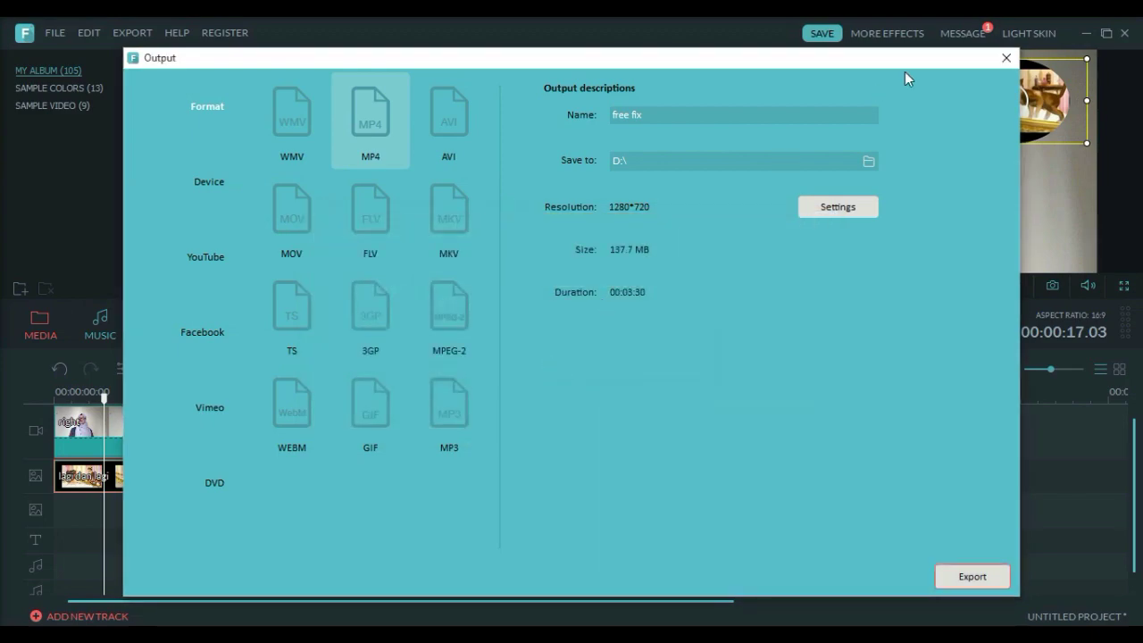
{"action": "left_click", "coordinate": [1006, 56]}
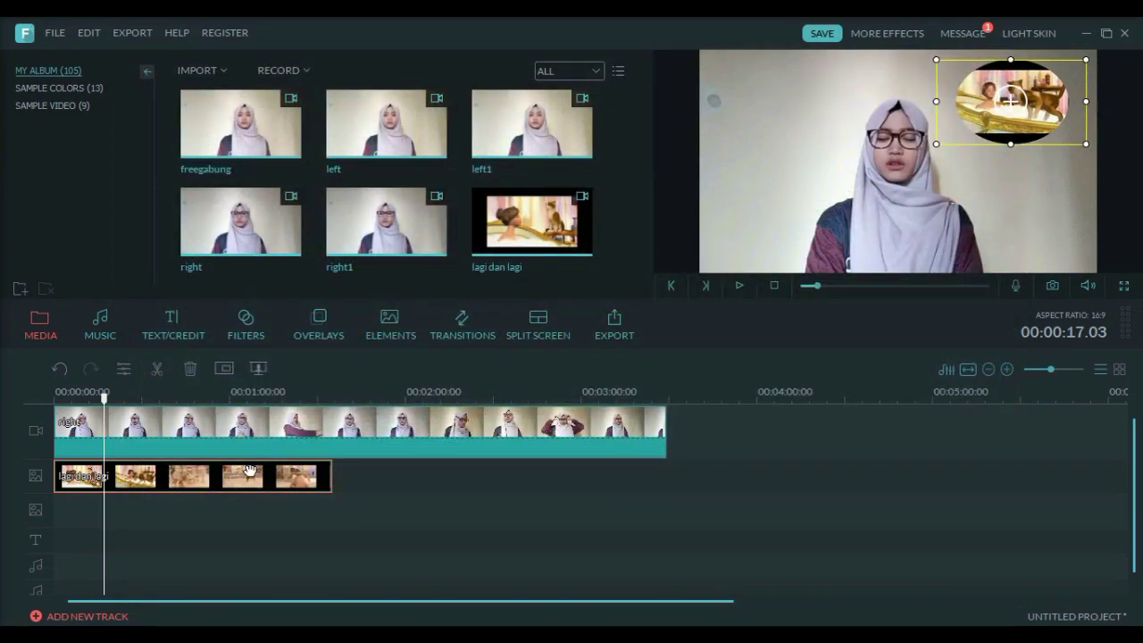
Step: Delete the overlay clip lagi dan lagi and the main clip right from the timeline
{"action": "key", "text": "Delete"}
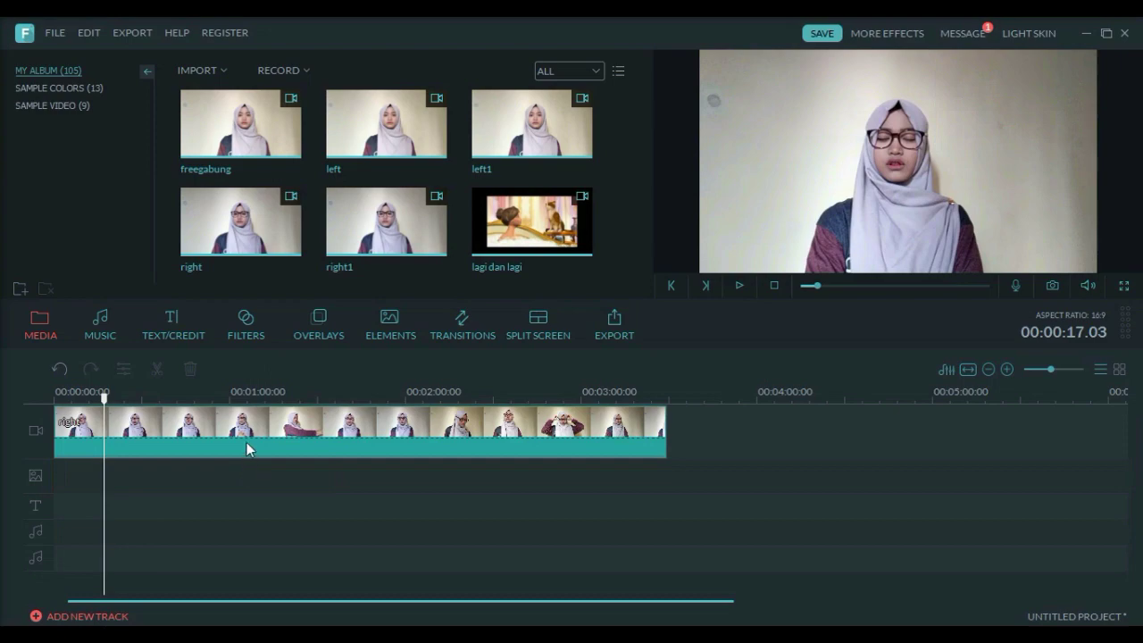
{"action": "left_click", "coordinate": [252, 444]}
{"action": "key", "text": "Delete"}
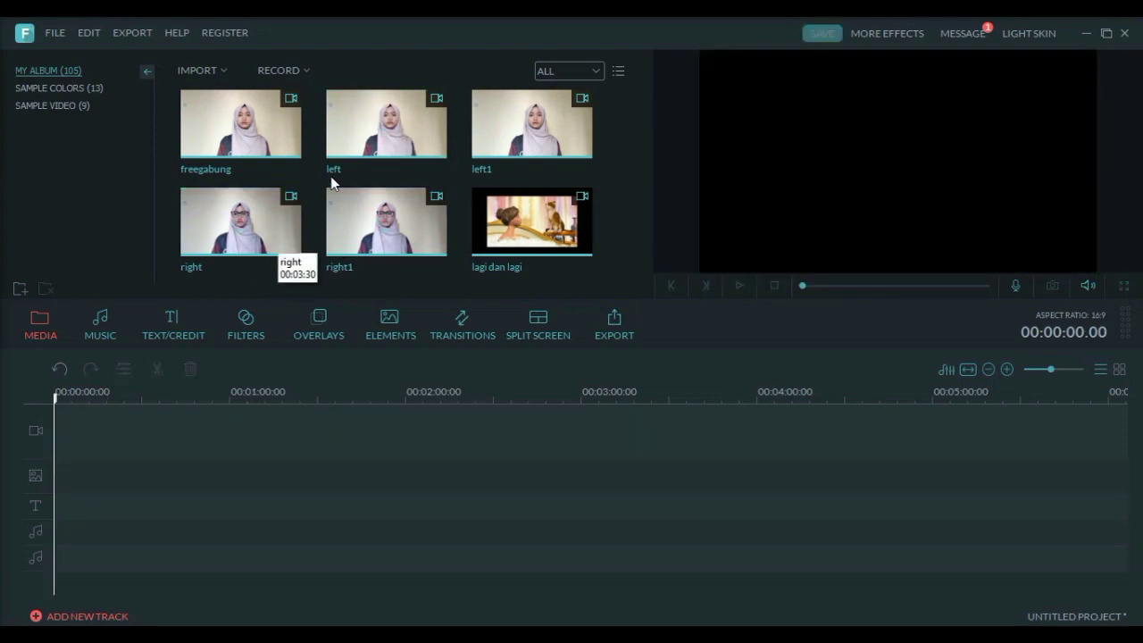
Step: Add a two-by-two split screen to the video track and fill zones 1 to 4 with left, right, right1 and left1
{"action": "left_click", "coordinate": [547, 316]}
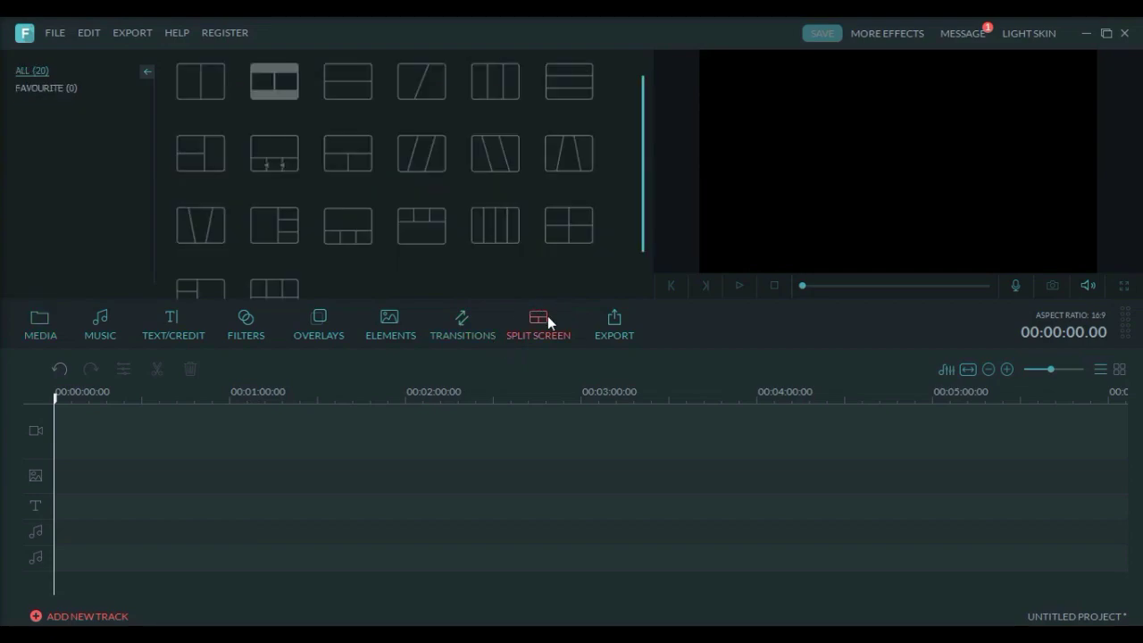
{"action": "mouse_move", "coordinate": [230, 91]}
{"action": "left_click", "coordinate": [594, 240]}
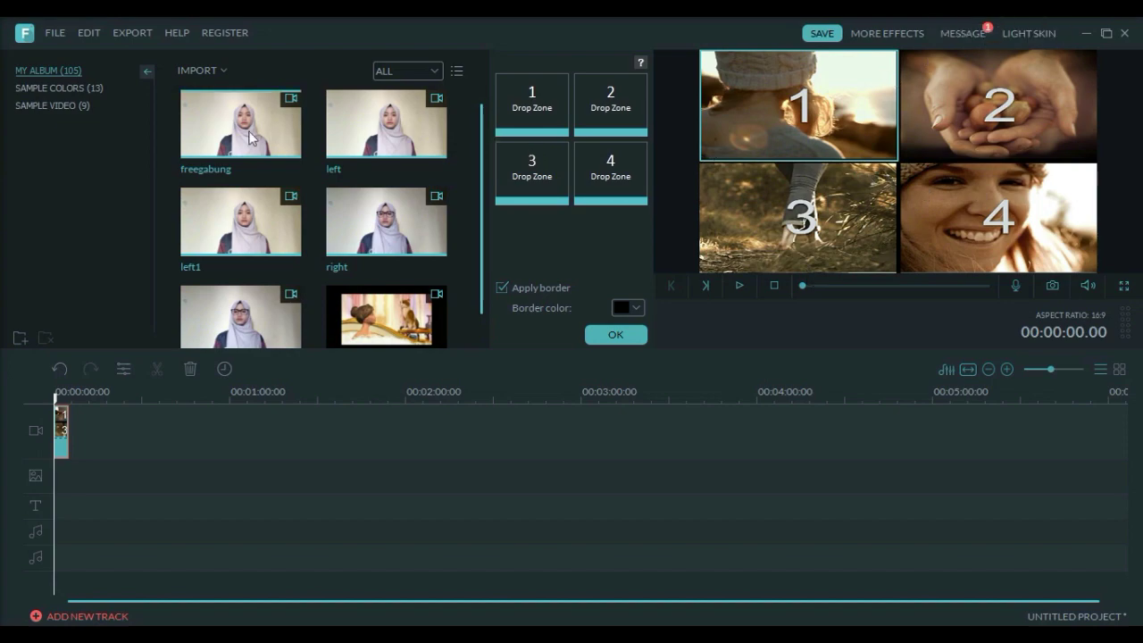
{"action": "left_click_drag", "start_coordinate": [357, 111], "coordinate": [530, 98]}
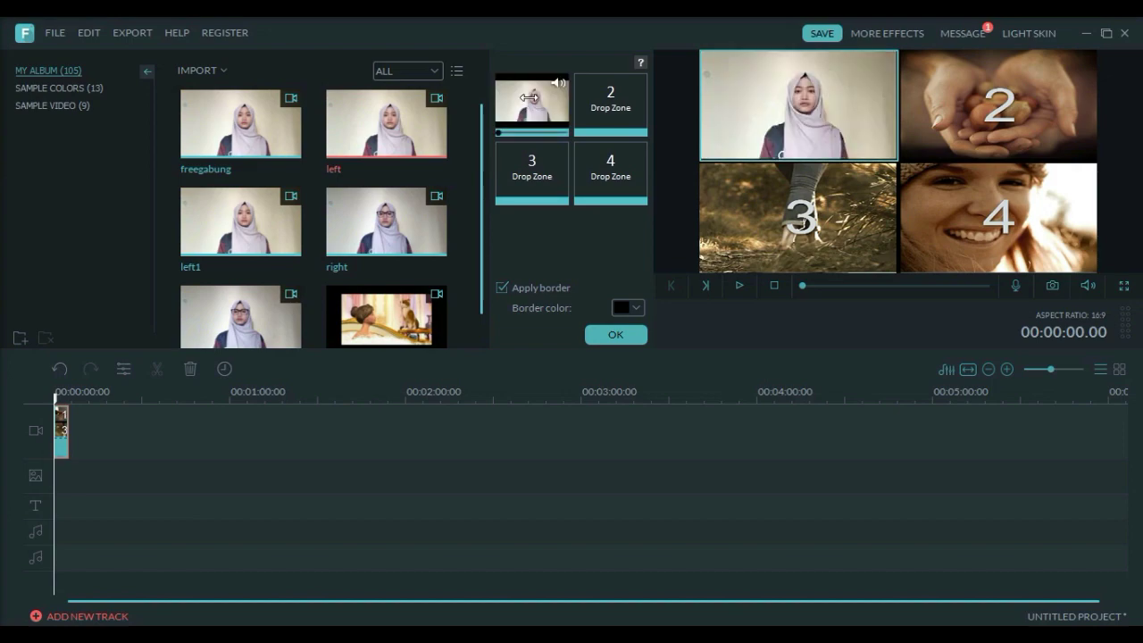
{"action": "left_click_drag", "start_coordinate": [380, 240], "coordinate": [611, 109]}
{"action": "left_click_drag", "start_coordinate": [266, 318], "coordinate": [536, 168]}
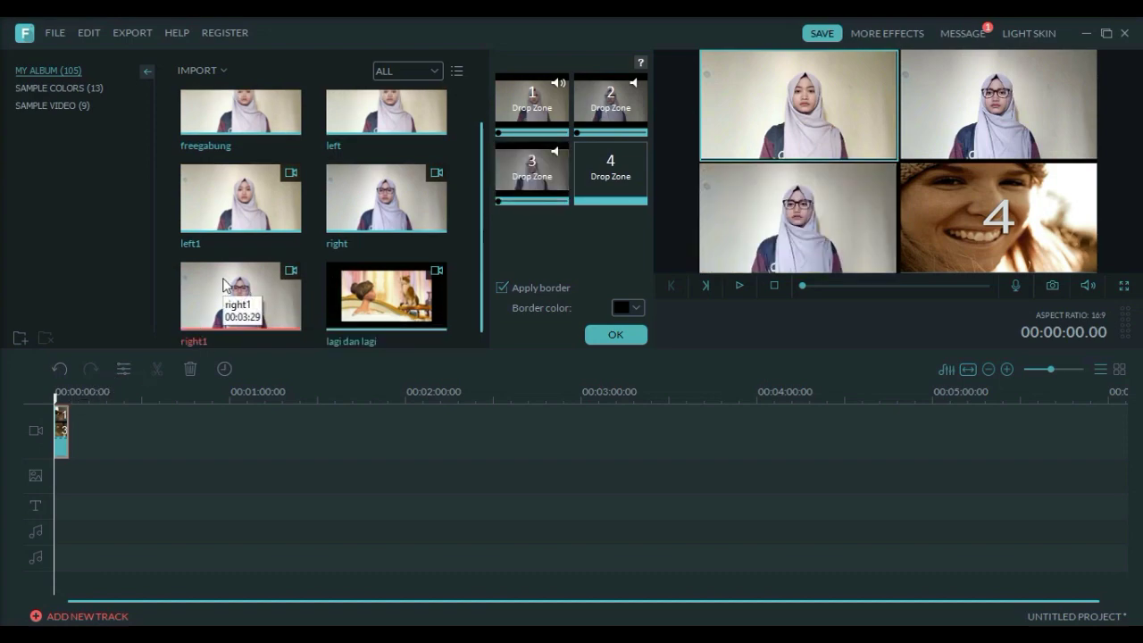
{"action": "left_click", "coordinate": [238, 211]}
{"action": "left_click_drag", "start_coordinate": [239, 211], "coordinate": [582, 196]}
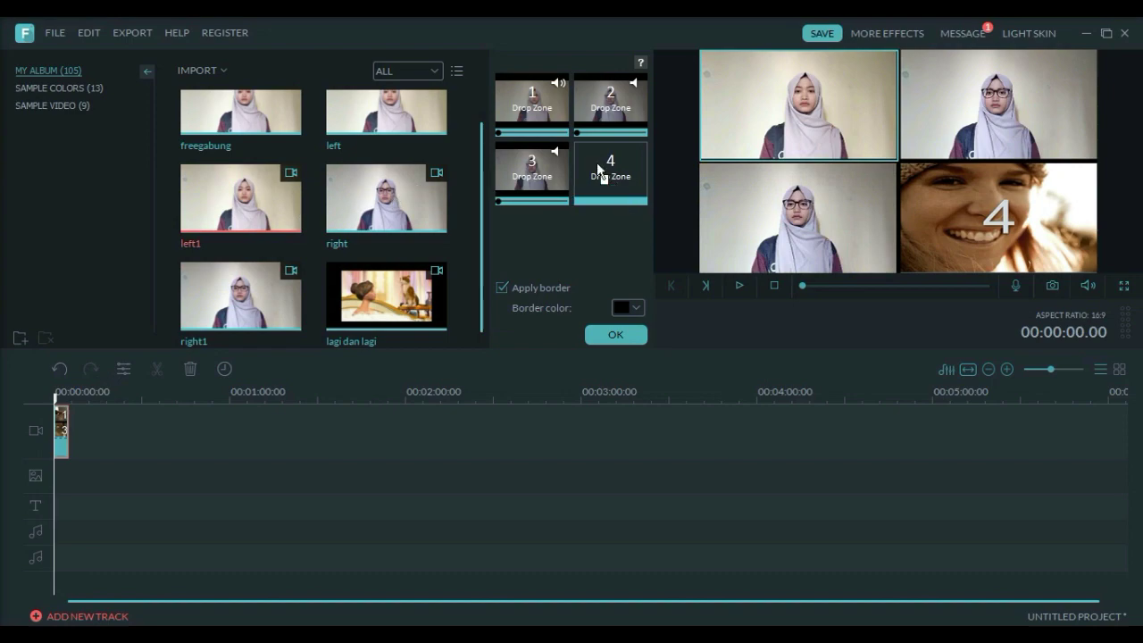
{"action": "left_click_drag", "start_coordinate": [599, 170], "coordinate": [600, 170]}
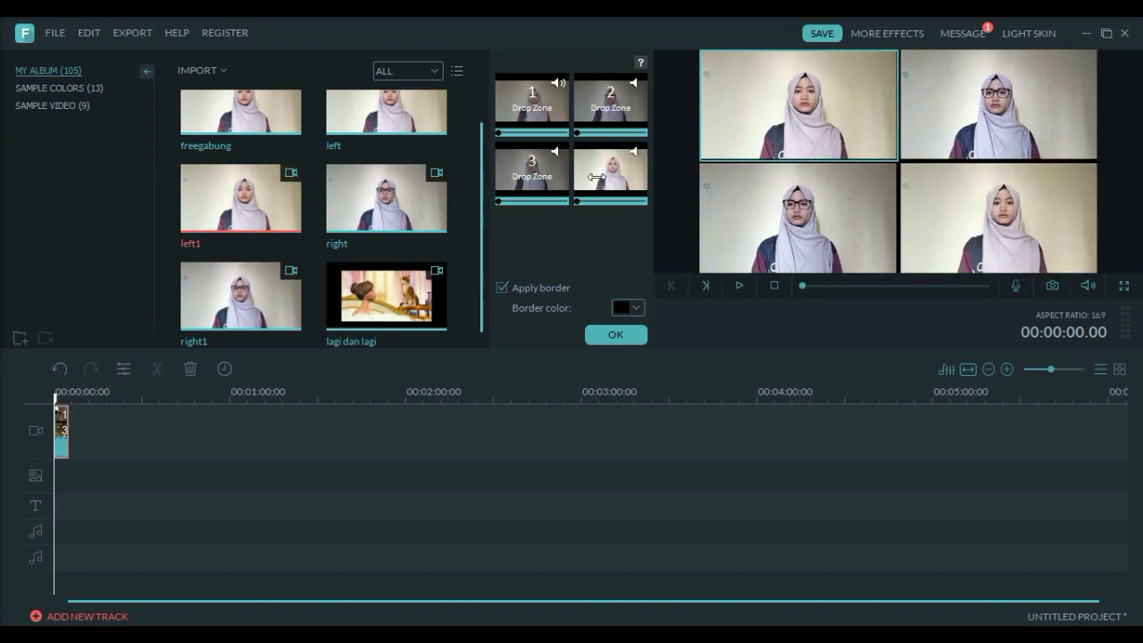
{"action": "left_click", "coordinate": [616, 336]}
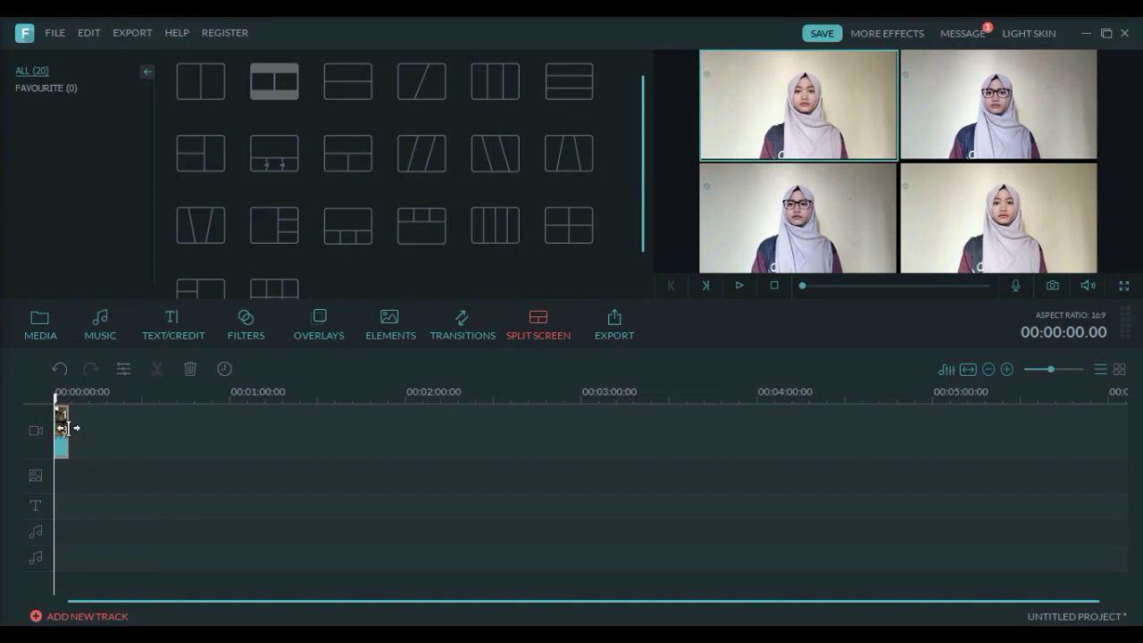
Step: Extend the four-pane split screen clip to about 17 seconds and play it from the start
{"action": "left_click_drag", "start_coordinate": [70, 429], "coordinate": [49, 403]}
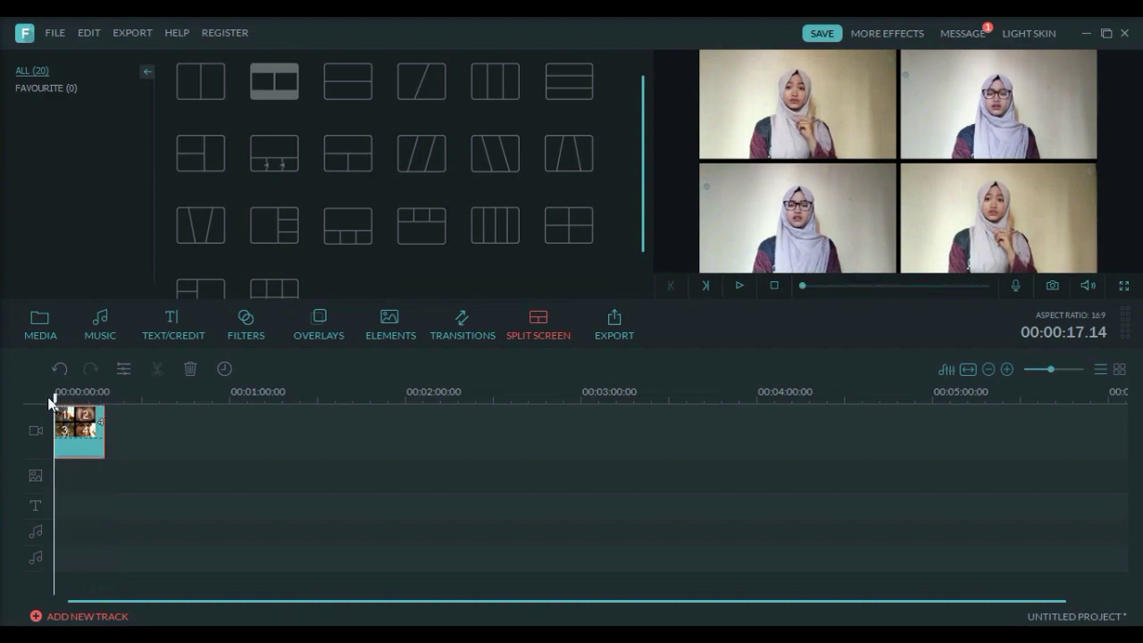
{"action": "key", "text": "space"}
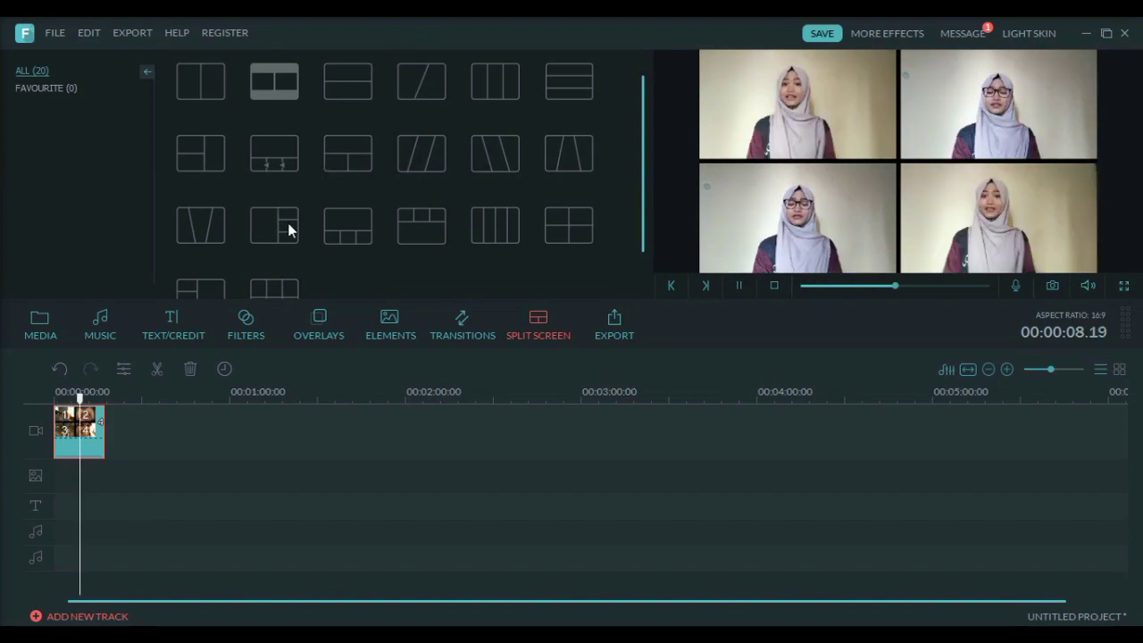
{"action": "key", "text": "space"}
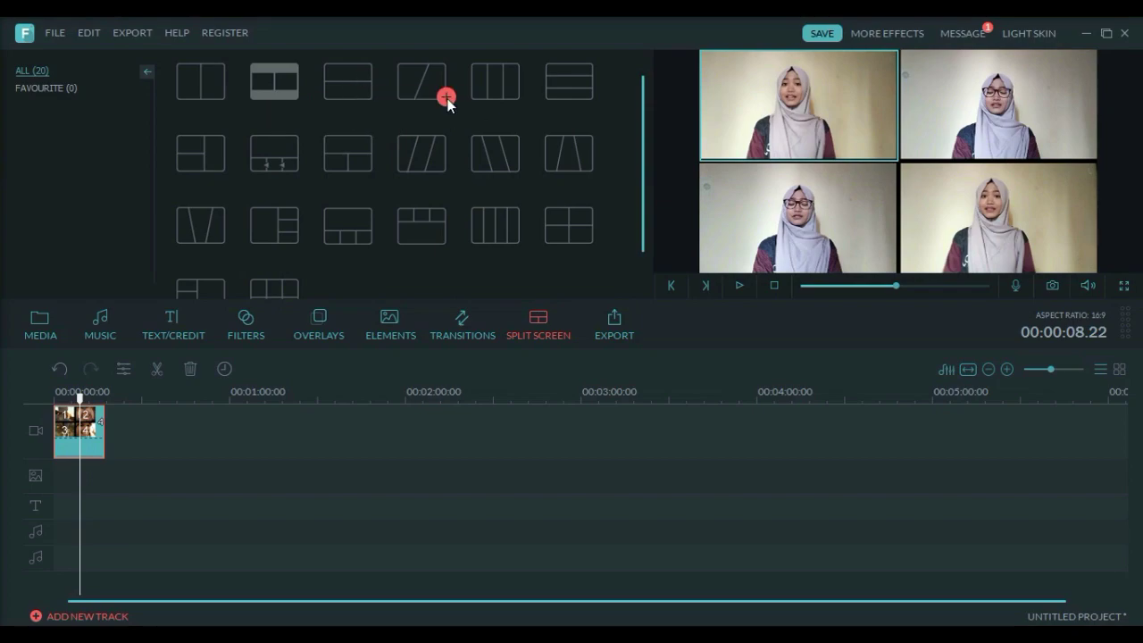
Step: Add a diagonal two-pane split screen after the first one and fill its zones 1 and 2 with left and right
{"action": "left_click_drag", "start_coordinate": [424, 79], "coordinate": [134, 410]}
{"action": "left_click_drag", "start_coordinate": [369, 142], "coordinate": [505, 109]}
{"action": "left_click_drag", "start_coordinate": [380, 229], "coordinate": [534, 150]}
{"action": "left_click_drag", "start_coordinate": [600, 108], "coordinate": [599, 108]}
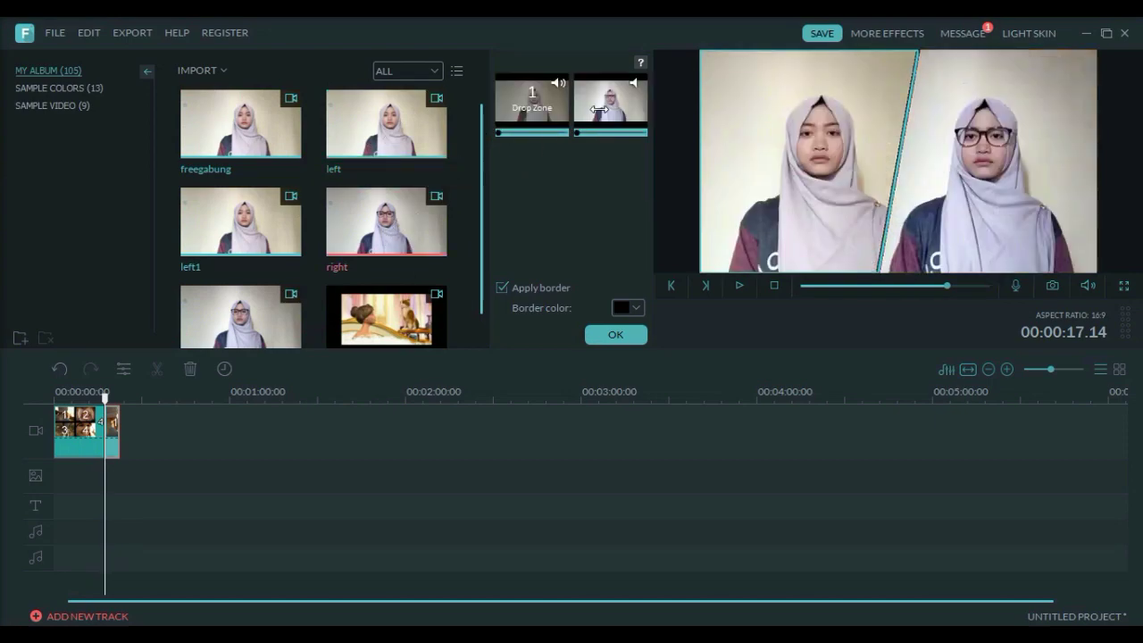
Step: Apply the diagonal split screen's clip assignments and preview the playback
{"action": "left_click", "coordinate": [602, 331]}
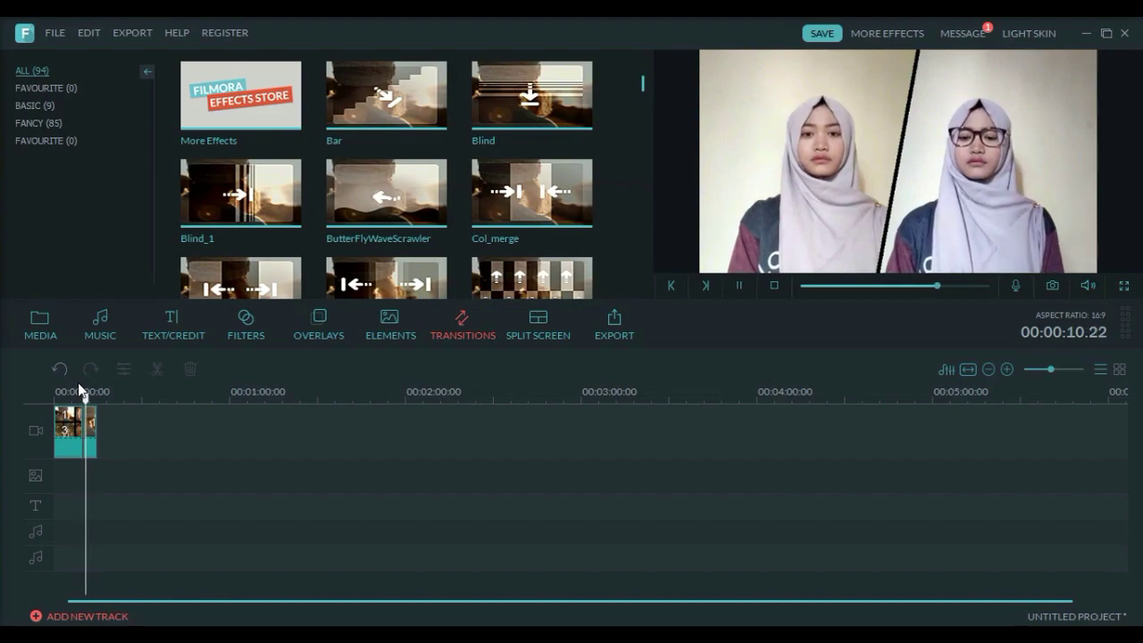
{"action": "key", "text": "space"}
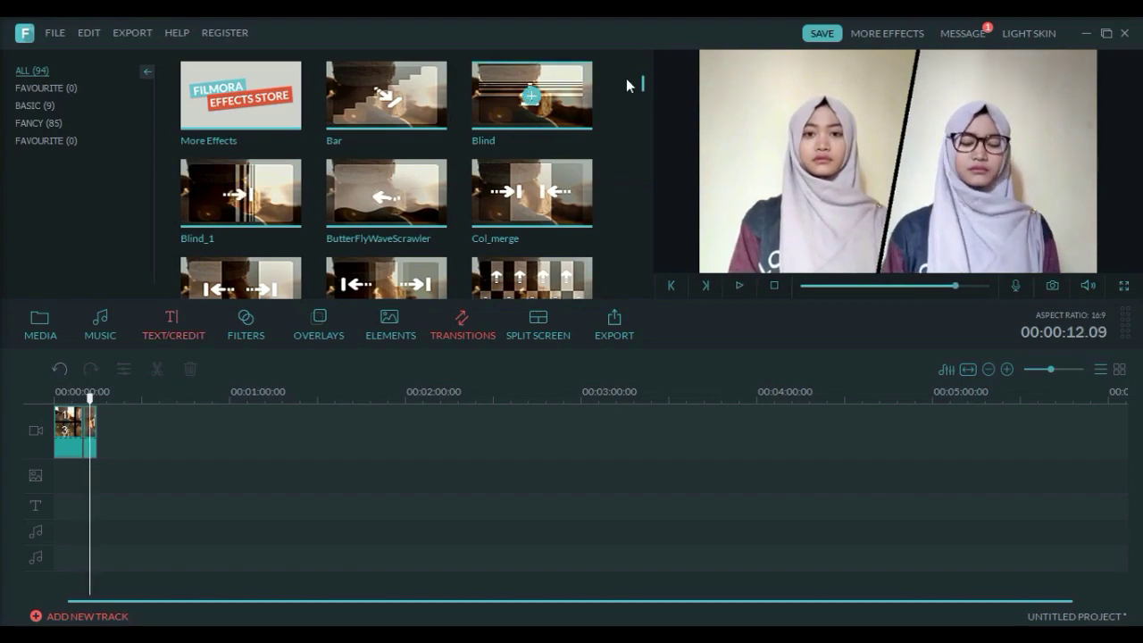
Step: Add a letterboxed side-by-side split screen after the diagonal one, fill its zones 1 and 2 with left and right, and play it
{"action": "left_click", "coordinate": [528, 329]}
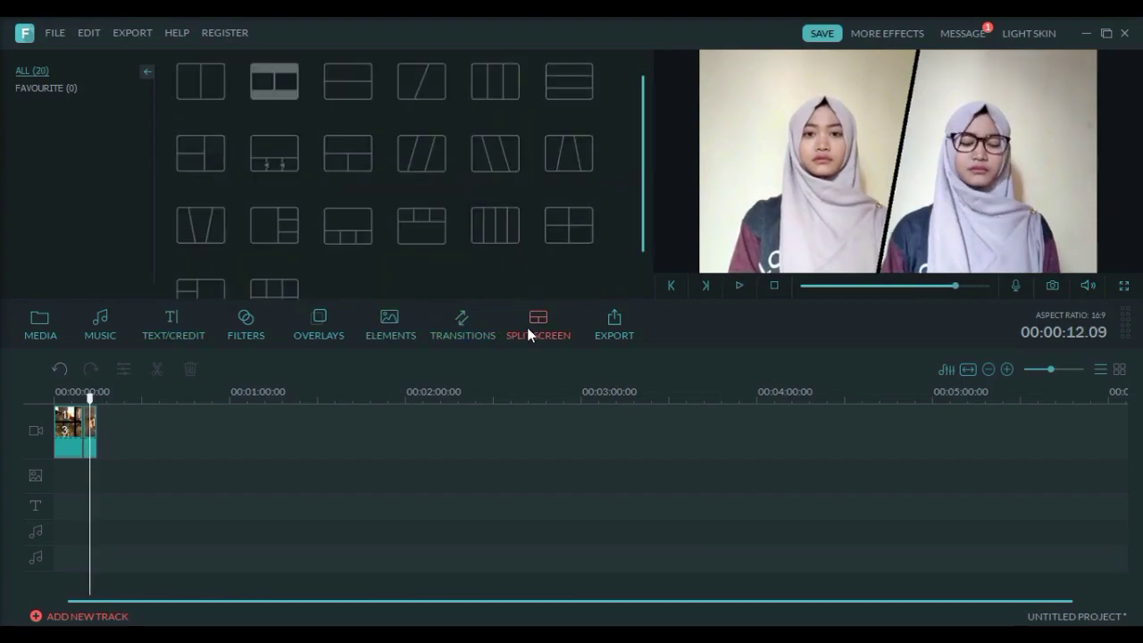
{"action": "left_click", "coordinate": [267, 79]}
{"action": "left_click_drag", "start_coordinate": [121, 439], "coordinate": [113, 434]}
{"action": "left_click_drag", "start_coordinate": [395, 132], "coordinate": [539, 120]}
{"action": "left_click_drag", "start_coordinate": [381, 248], "coordinate": [608, 97]}
{"action": "left_click", "coordinate": [599, 334]}
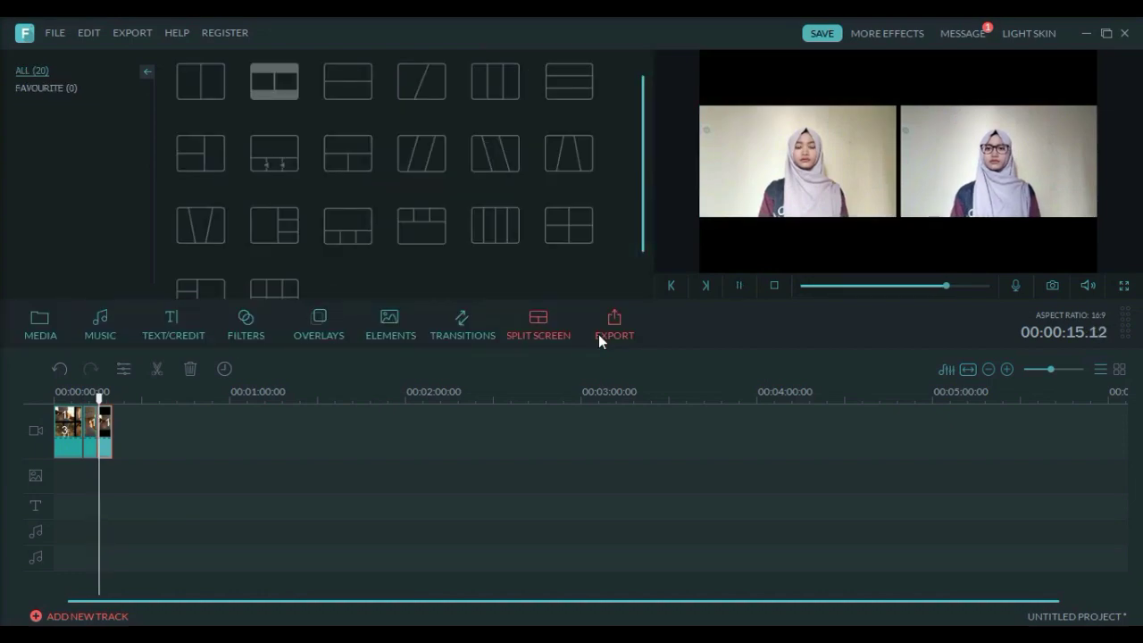
Step: Add the Happy Arrows End Credit title at the start of the text track
{"action": "left_click", "coordinate": [40, 324]}
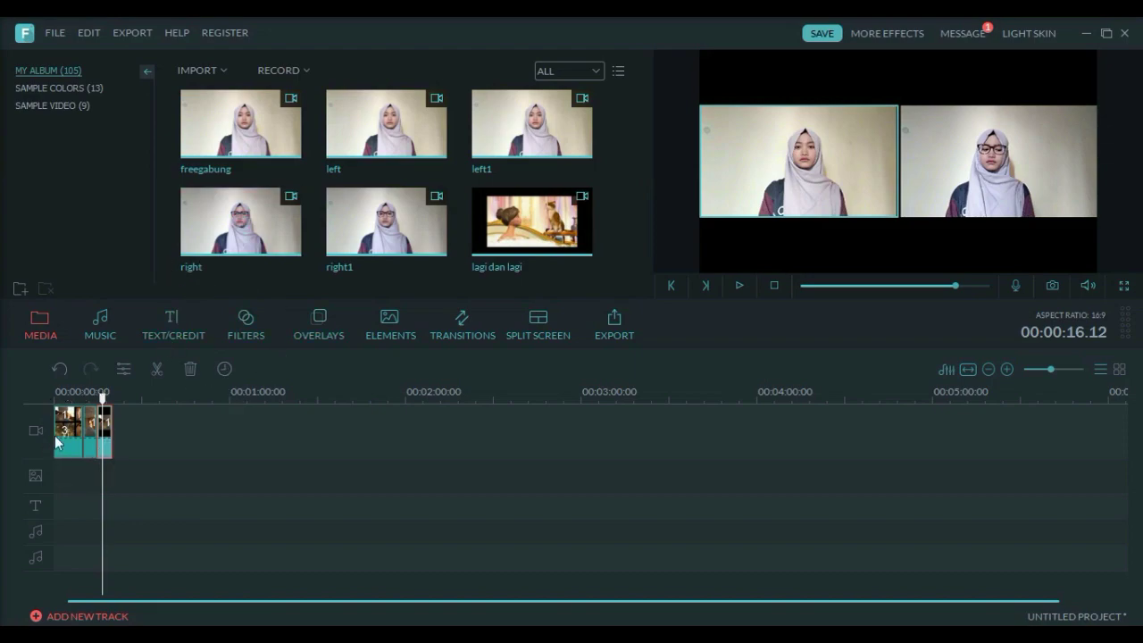
{"action": "left_click", "coordinate": [168, 336]}
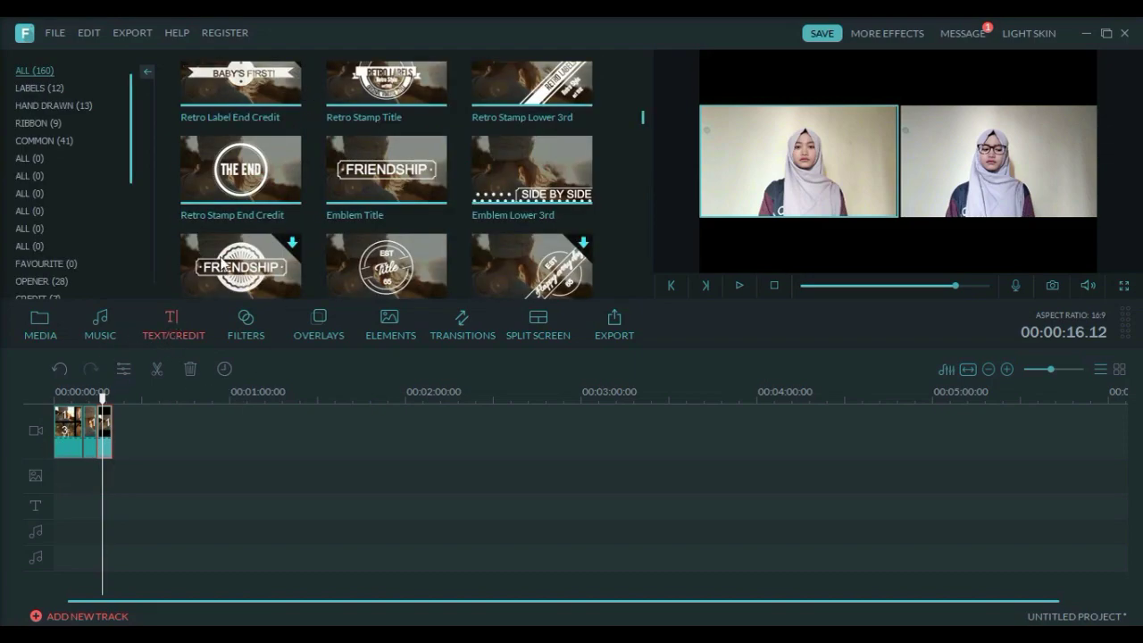
{"action": "left_click", "coordinate": [266, 166]}
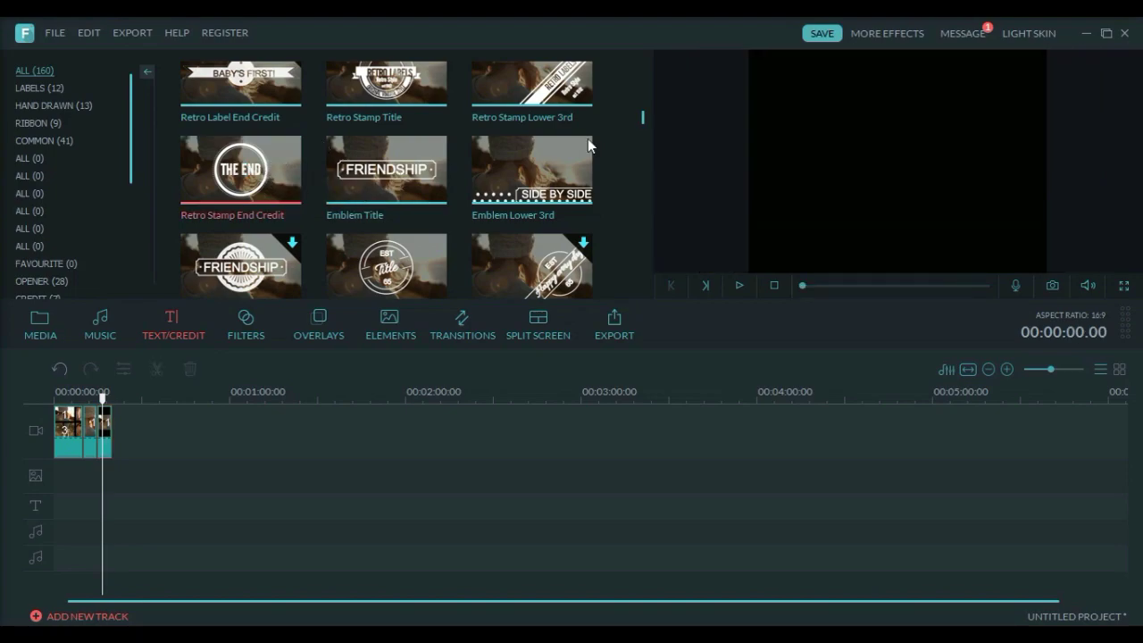
{"action": "scroll", "coordinate": [643, 123], "scroll_direction": "down", "scroll_amount": 10}
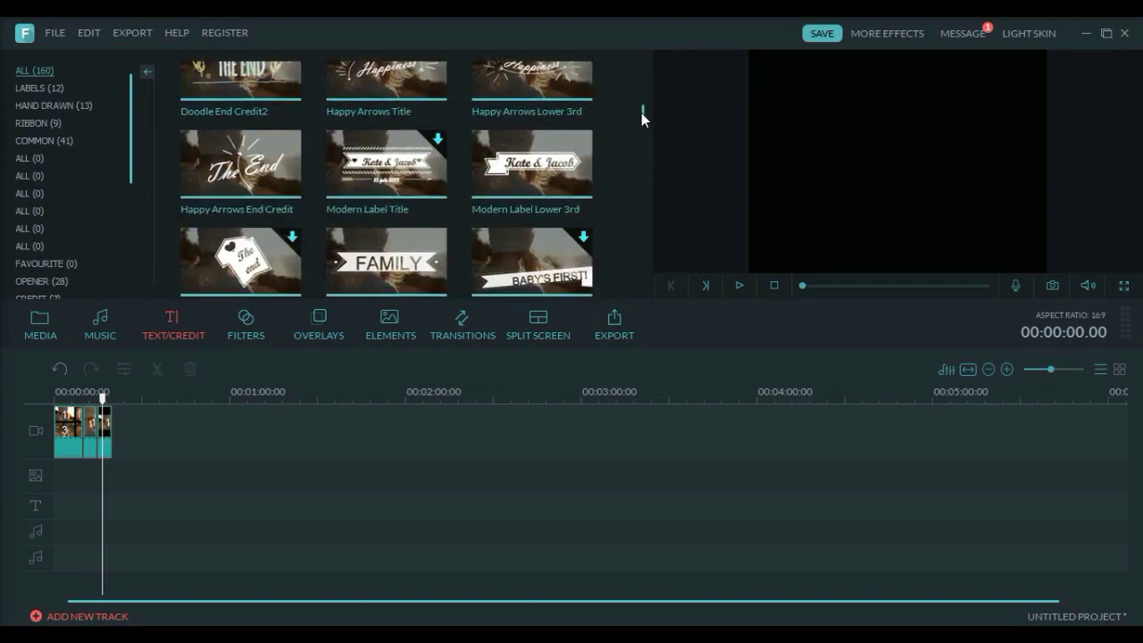
{"action": "mouse_move", "coordinate": [639, 113]}
{"action": "left_mouse_down"}
{"action": "mouse_move", "coordinate": [642, 71]}
{"action": "mouse_move", "coordinate": [642, 109]}
{"action": "left_mouse_up"}
{"action": "left_click_drag", "start_coordinate": [241, 112], "coordinate": [57, 500]}
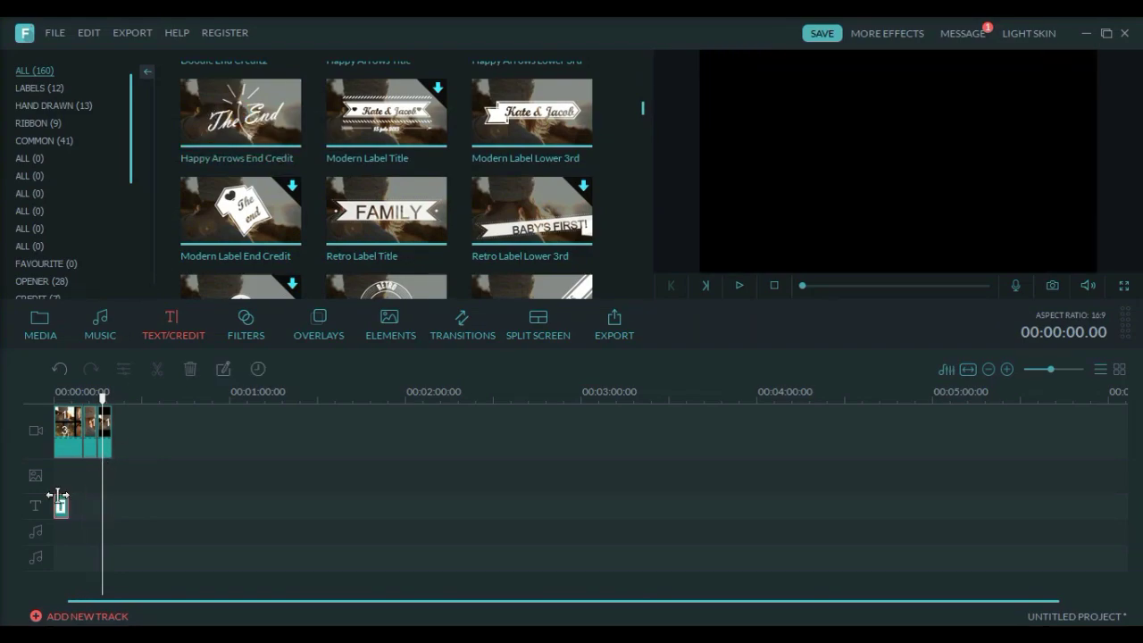
Step: Set the text color of the Happy Arrows "The End" title to golden yellow and play it from the start
{"action": "double_click", "coordinate": [61, 507]}
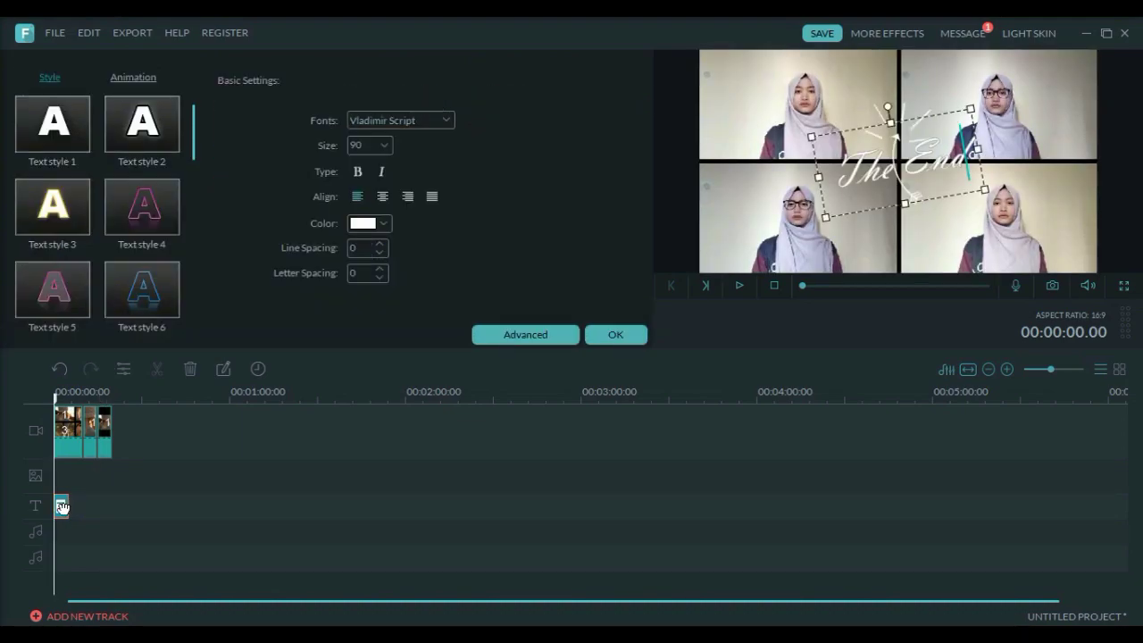
{"action": "left_click", "coordinate": [929, 154]}
{"action": "left_click", "coordinate": [871, 177]}
{"action": "key", "text": "Right"}
{"action": "left_click", "coordinate": [383, 224]}
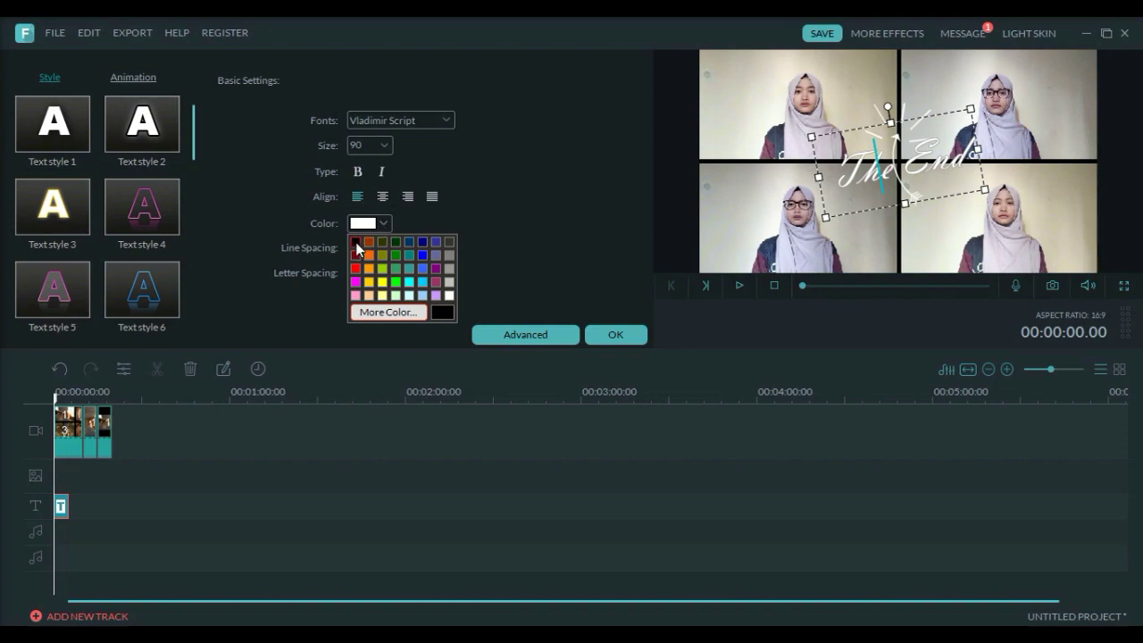
{"action": "left_click", "coordinate": [356, 243]}
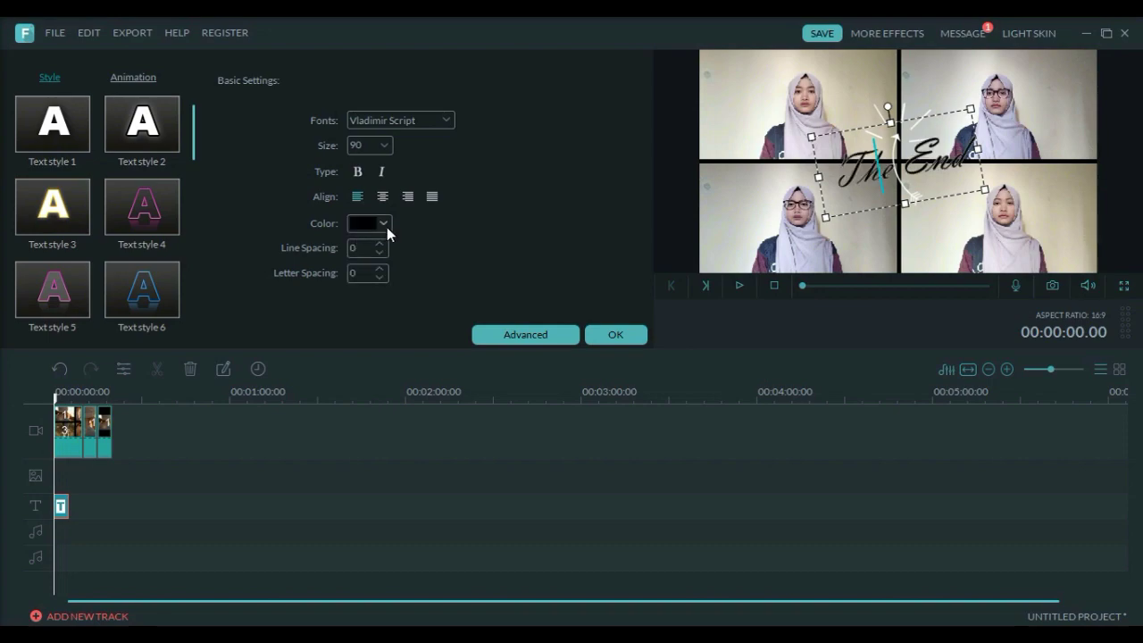
{"action": "left_click", "coordinate": [386, 225]}
{"action": "left_click", "coordinate": [369, 282]}
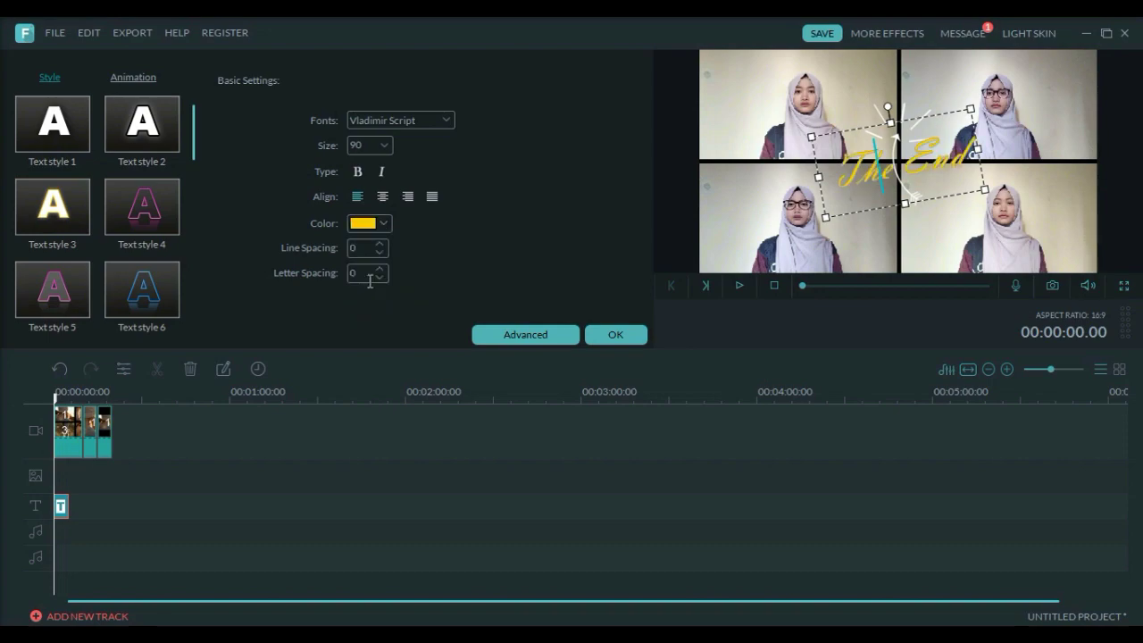
{"action": "left_click", "coordinate": [615, 334]}
{"action": "key", "text": "space"}
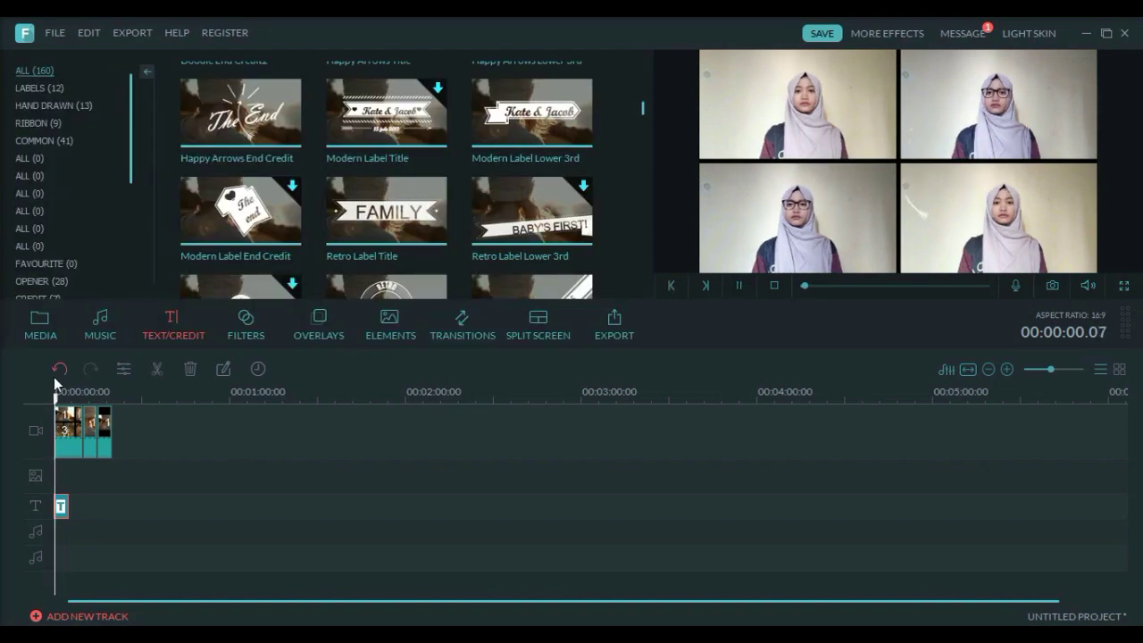
{"action": "key", "text": "space"}
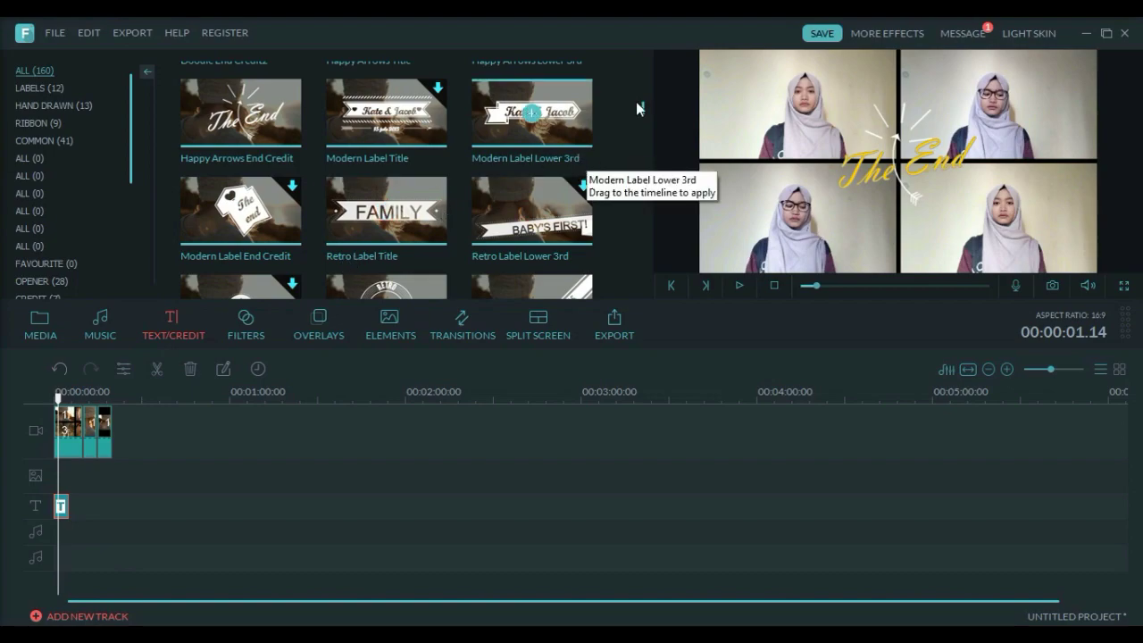
Step: Add the Retro Stamp End Credit title directly after the first title on the text track
{"action": "scroll", "coordinate": [642, 106], "scroll_direction": "up", "scroll_amount": 2}
{"action": "scroll", "coordinate": [643, 101], "scroll_direction": "down", "scroll_amount": 3}
{"action": "scroll", "coordinate": [642, 113], "scroll_direction": "down", "scroll_amount": 3}
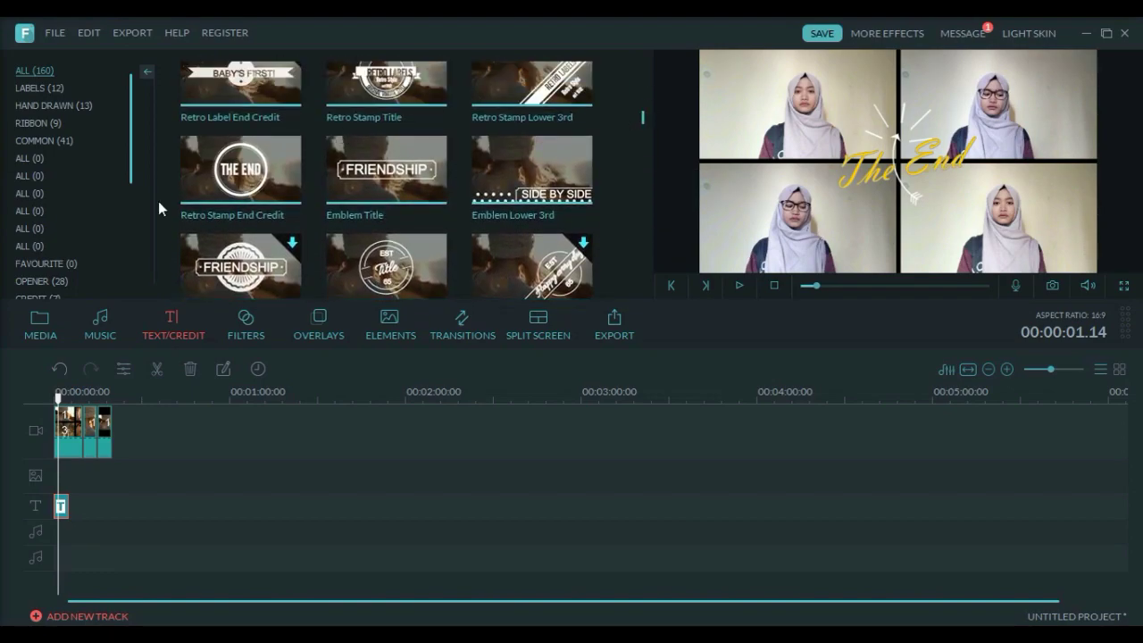
{"action": "left_click_drag", "start_coordinate": [208, 175], "coordinate": [78, 501]}
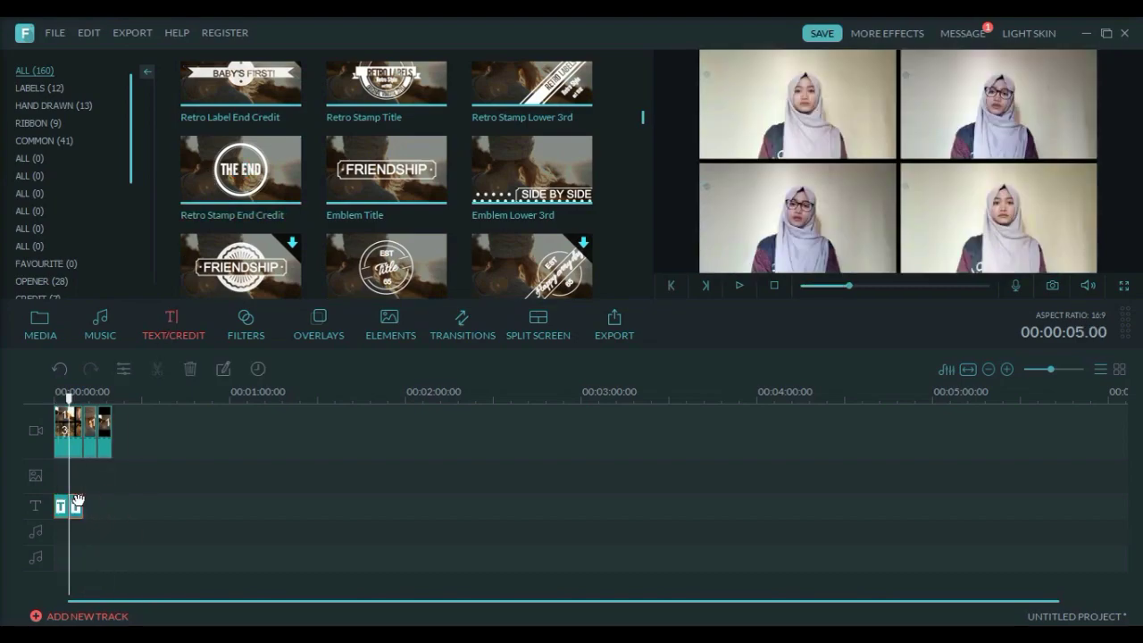
Step: Move the Retro Stamp title's "THE END" text and its ring lower in the frame and preview the result
{"action": "double_click", "coordinate": [78, 501]}
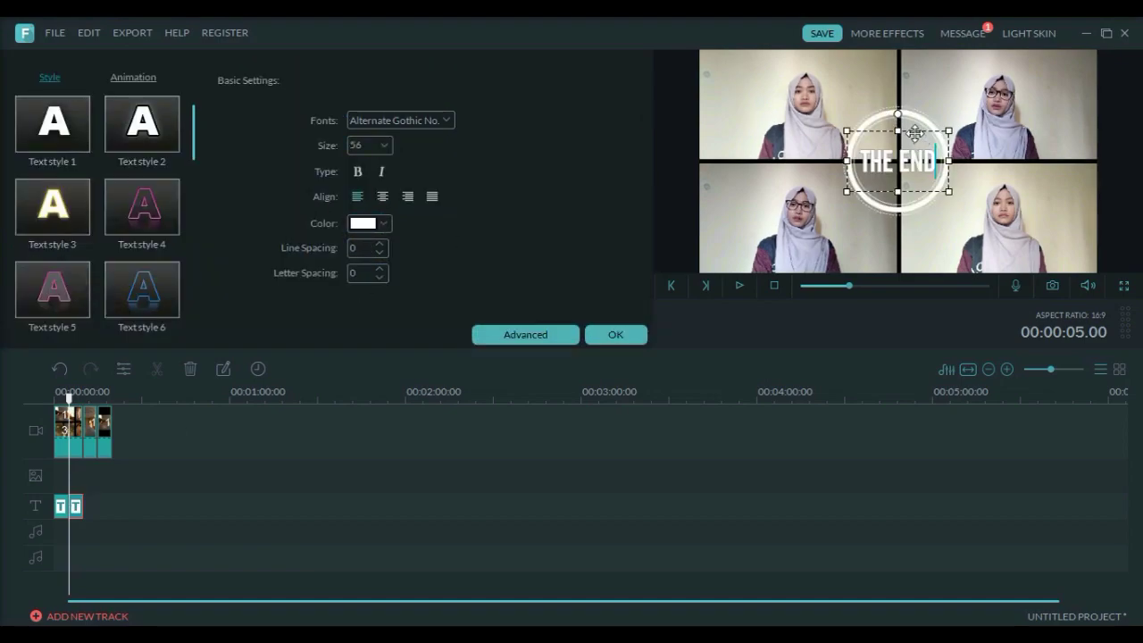
{"action": "left_click_drag", "start_coordinate": [900, 126], "coordinate": [900, 163]}
{"action": "left_click", "coordinate": [899, 163]}
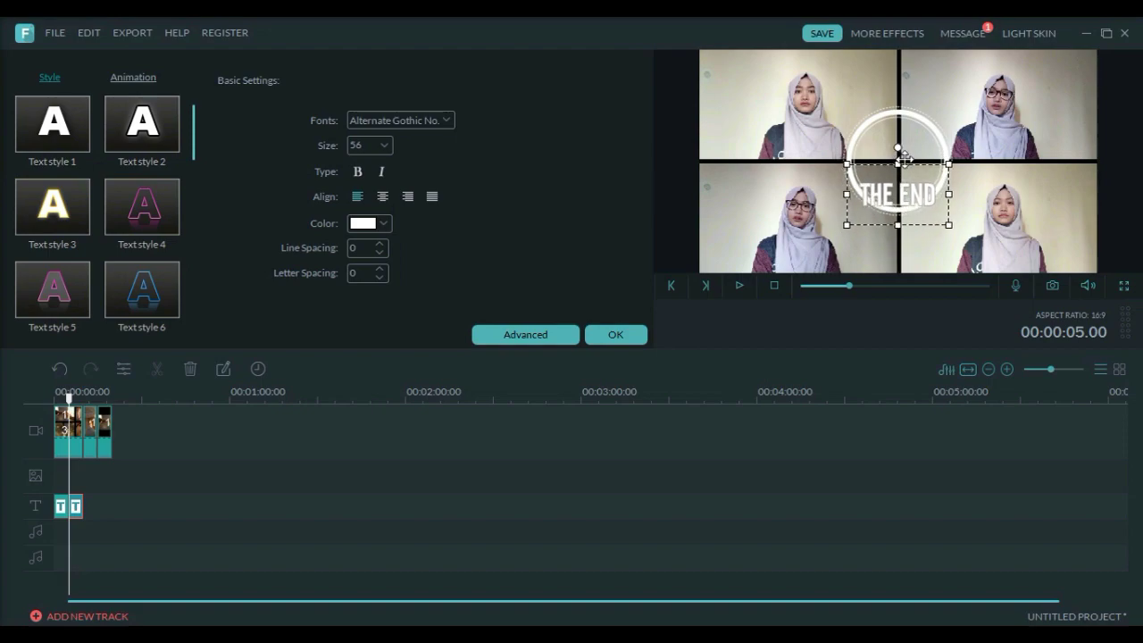
{"action": "left_click_drag", "start_coordinate": [900, 93], "coordinate": [902, 126]}
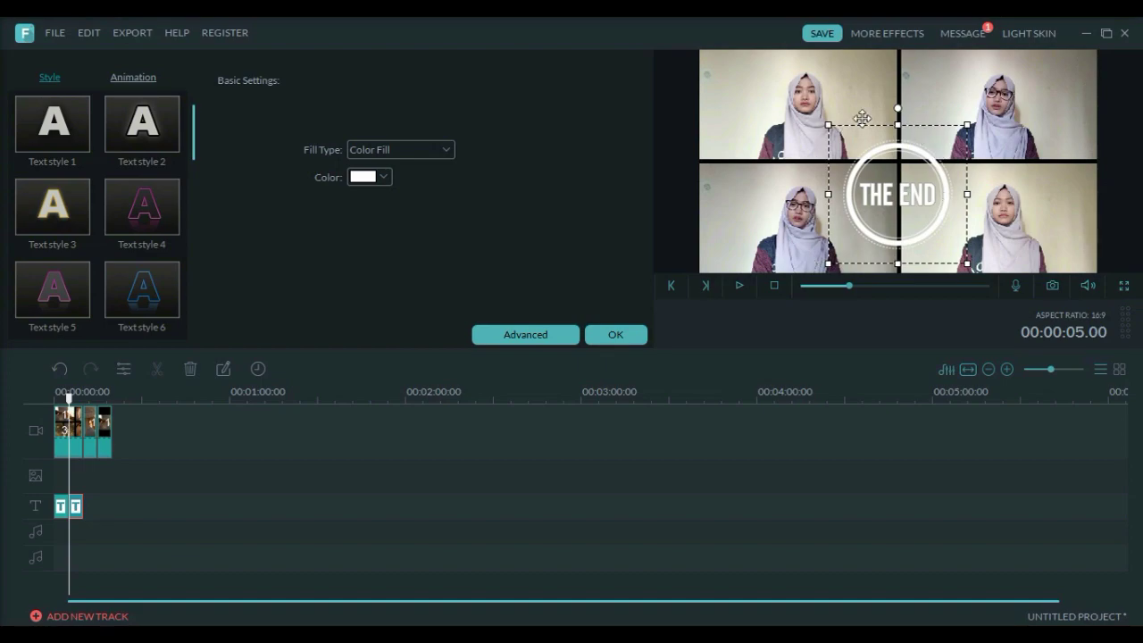
{"action": "left_click", "coordinate": [619, 335]}
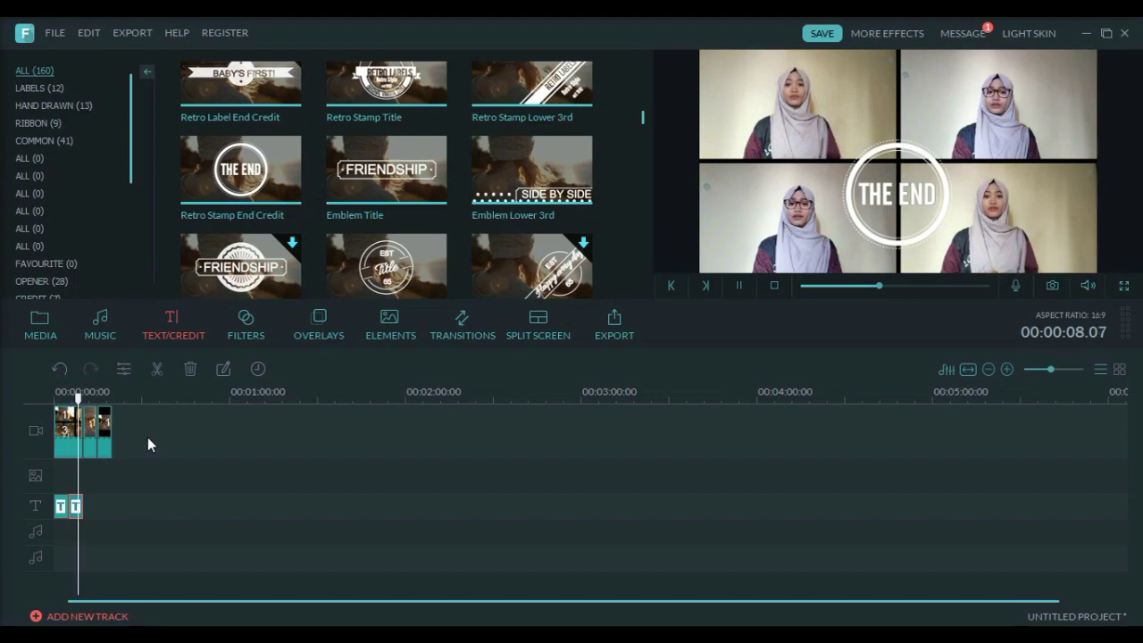
{"action": "key", "text": "space"}
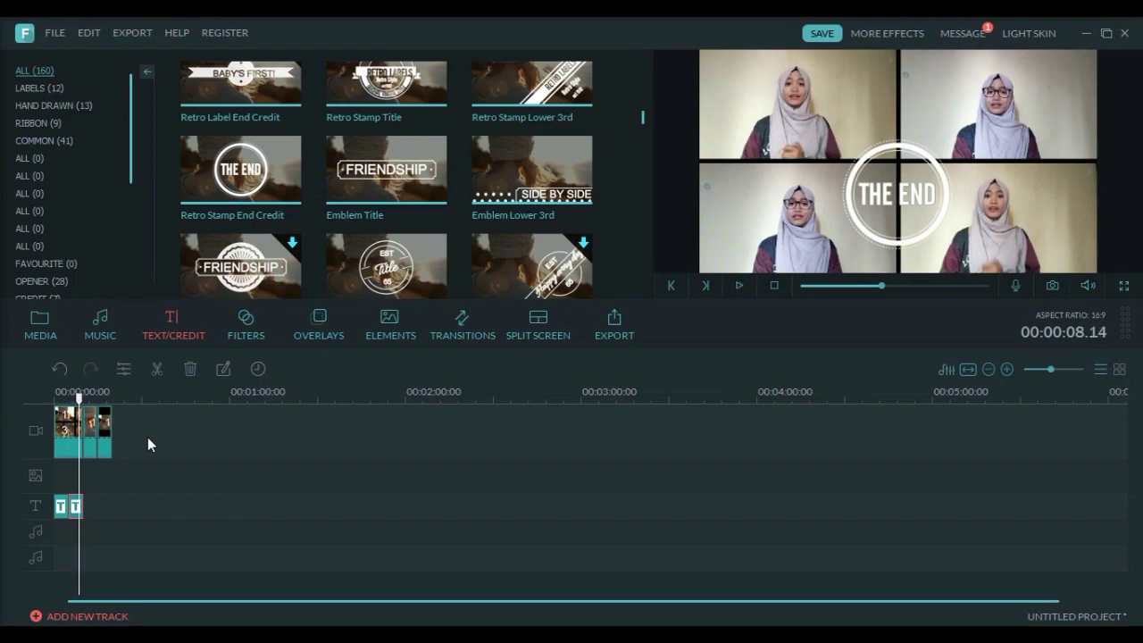
Step: Place the Colorful Light Leaks 2 filter at the start of the filter track and play the video
{"action": "left_click", "coordinate": [250, 326]}
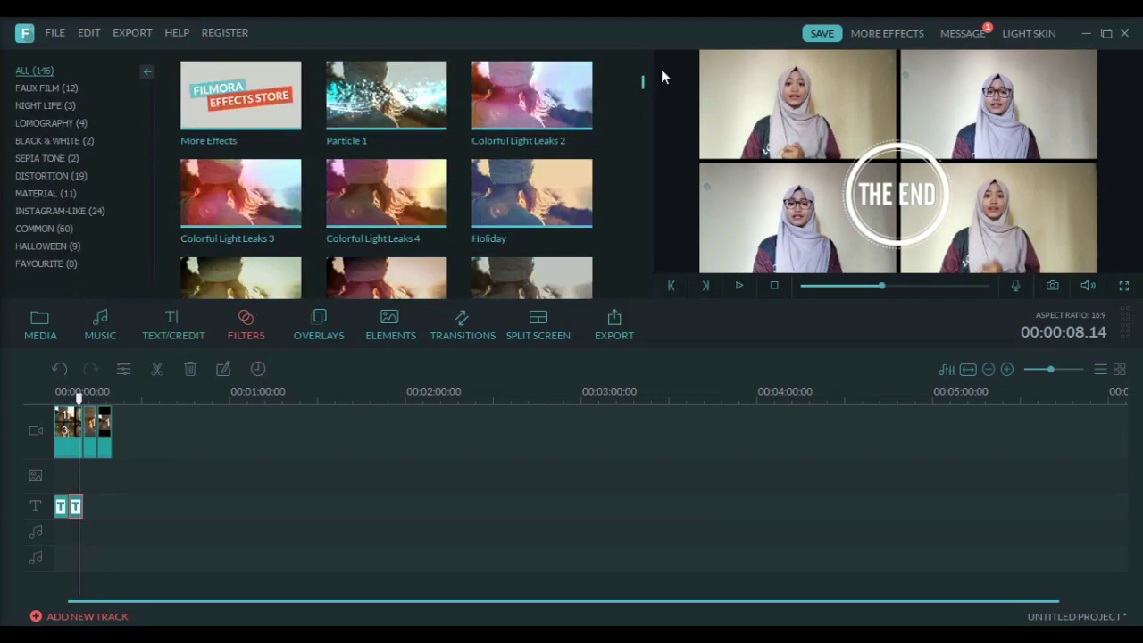
{"action": "left_click_drag", "start_coordinate": [643, 84], "coordinate": [643, 61]}
{"action": "left_click", "coordinate": [490, 109]}
{"action": "left_click_drag", "start_coordinate": [94, 465], "coordinate": [70, 468]}
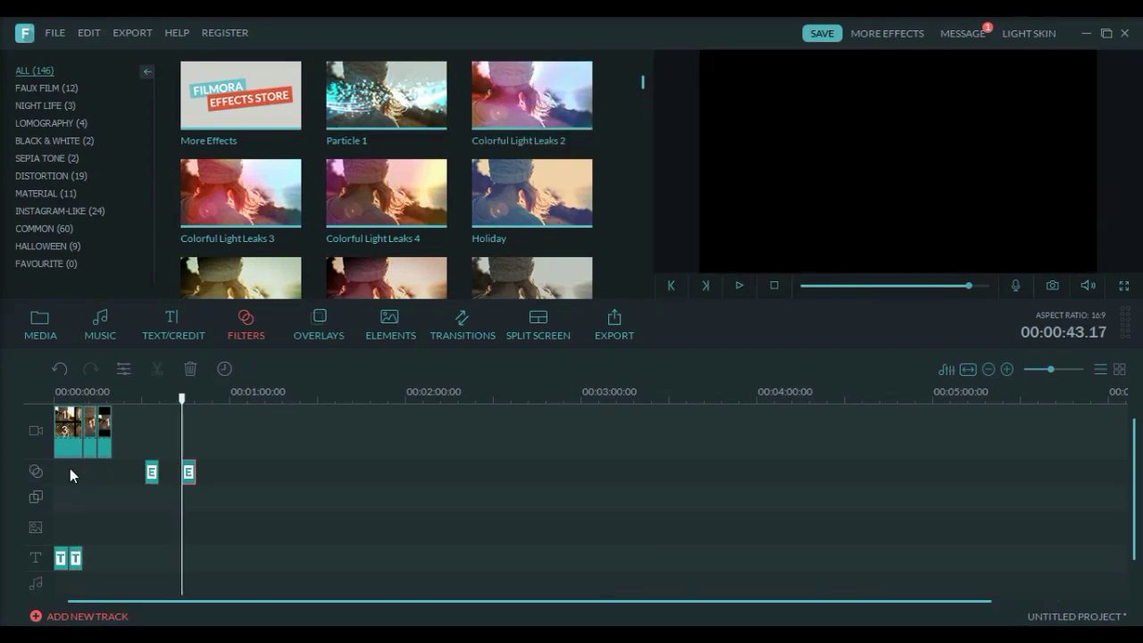
{"action": "left_click", "coordinate": [152, 474]}
{"action": "left_click_drag", "start_coordinate": [154, 474], "coordinate": [65, 481]}
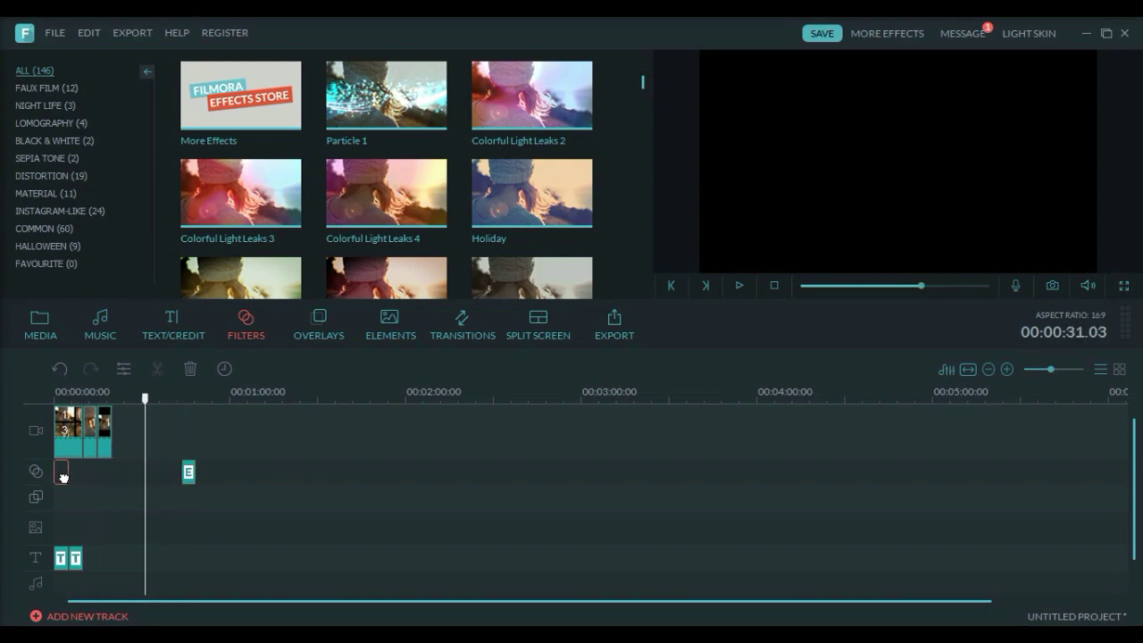
{"action": "left_click_drag", "start_coordinate": [177, 459], "coordinate": [61, 473]}
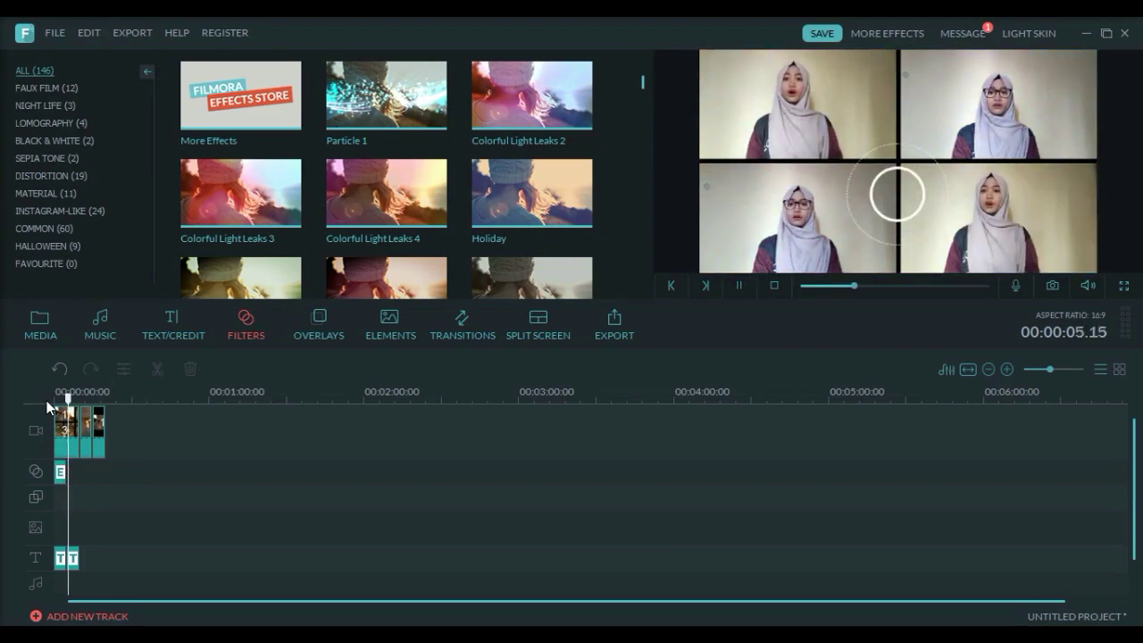
{"action": "key", "text": "space"}
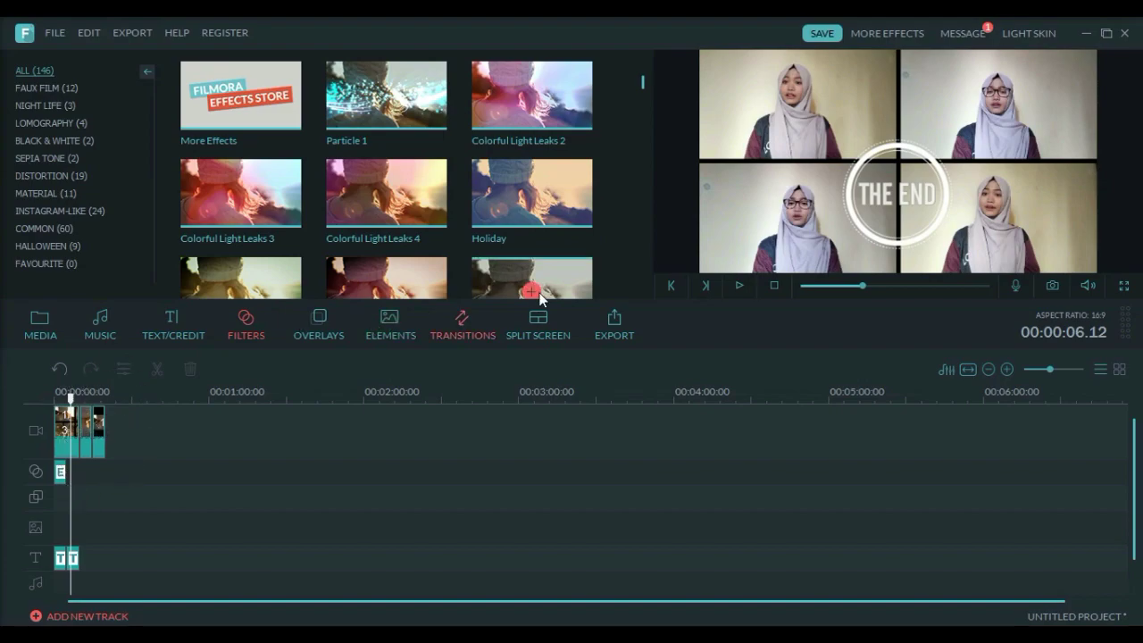
{"action": "left_click", "coordinate": [540, 324]}
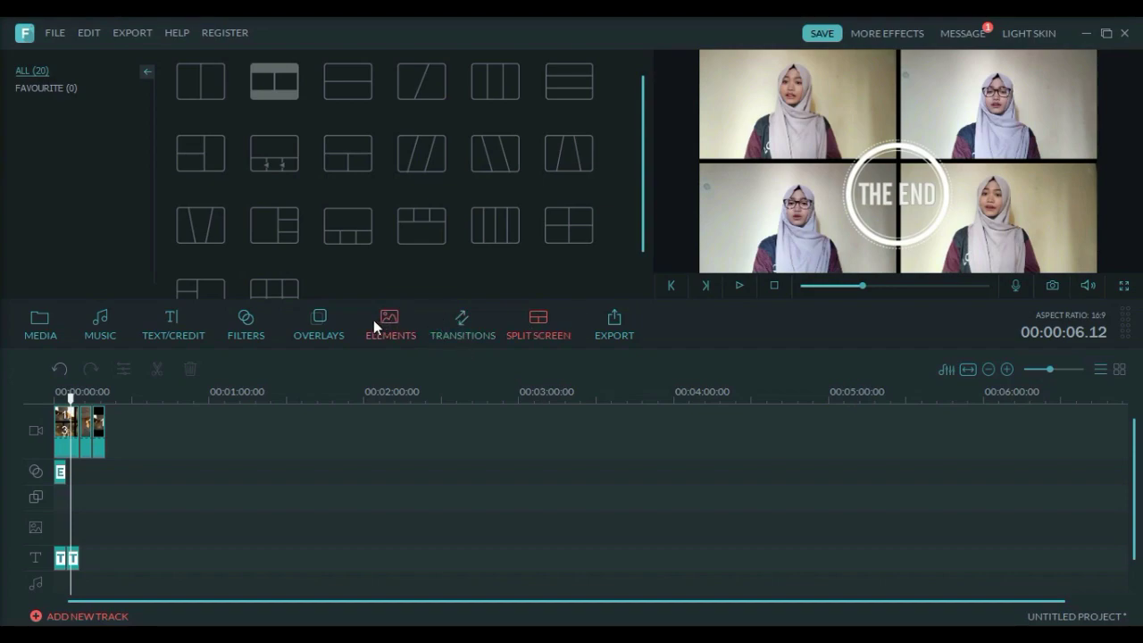
{"action": "left_click", "coordinate": [320, 324]}
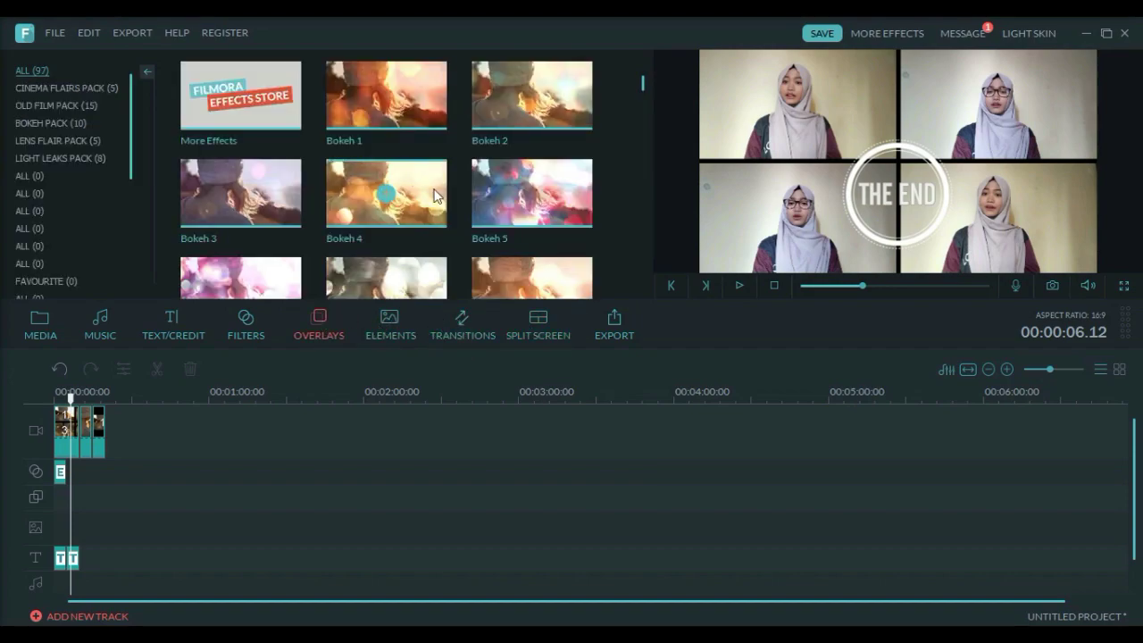
{"action": "left_click", "coordinate": [387, 336]}
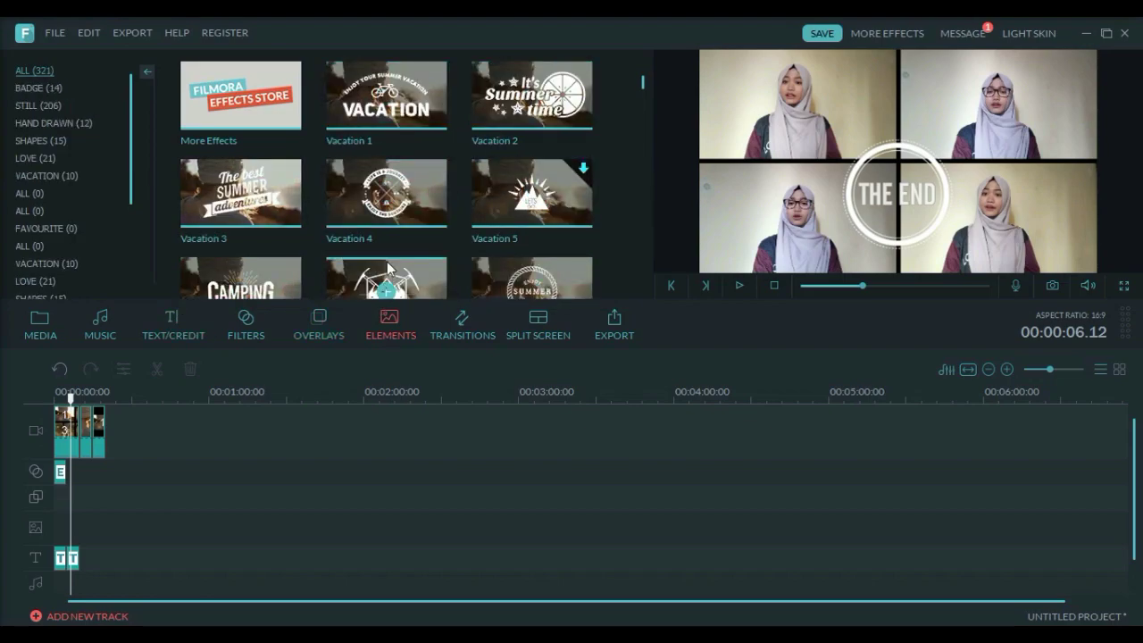
Step: Add the Col_merge transition between the four-pane and diagonal split screens and play it
{"action": "left_click", "coordinate": [462, 329]}
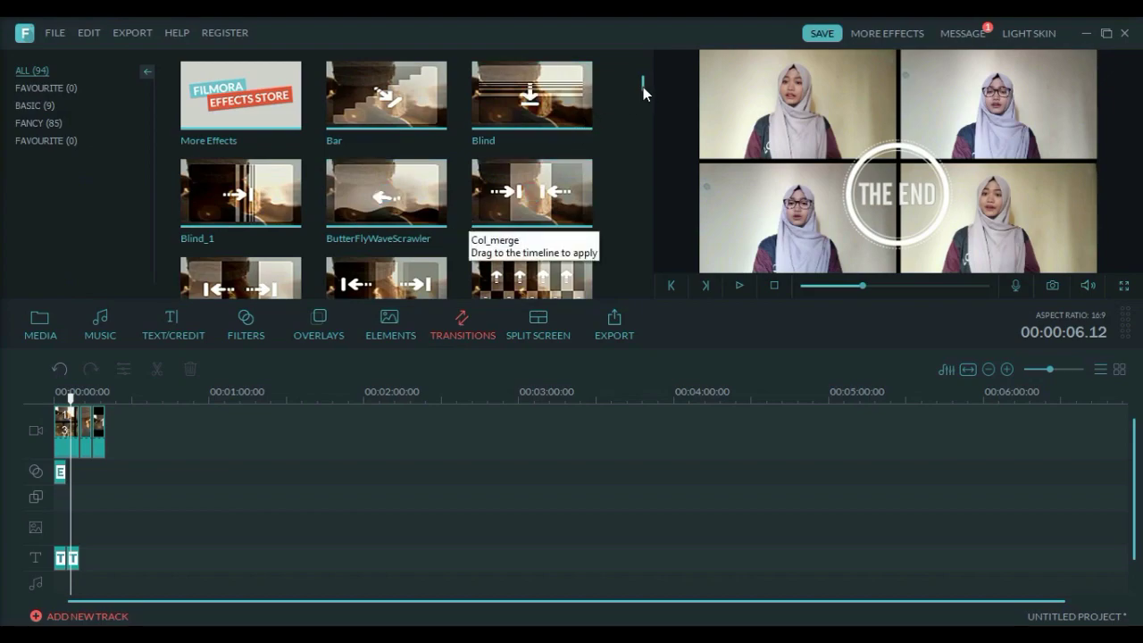
{"action": "left_click_drag", "start_coordinate": [643, 87], "coordinate": [643, 91]}
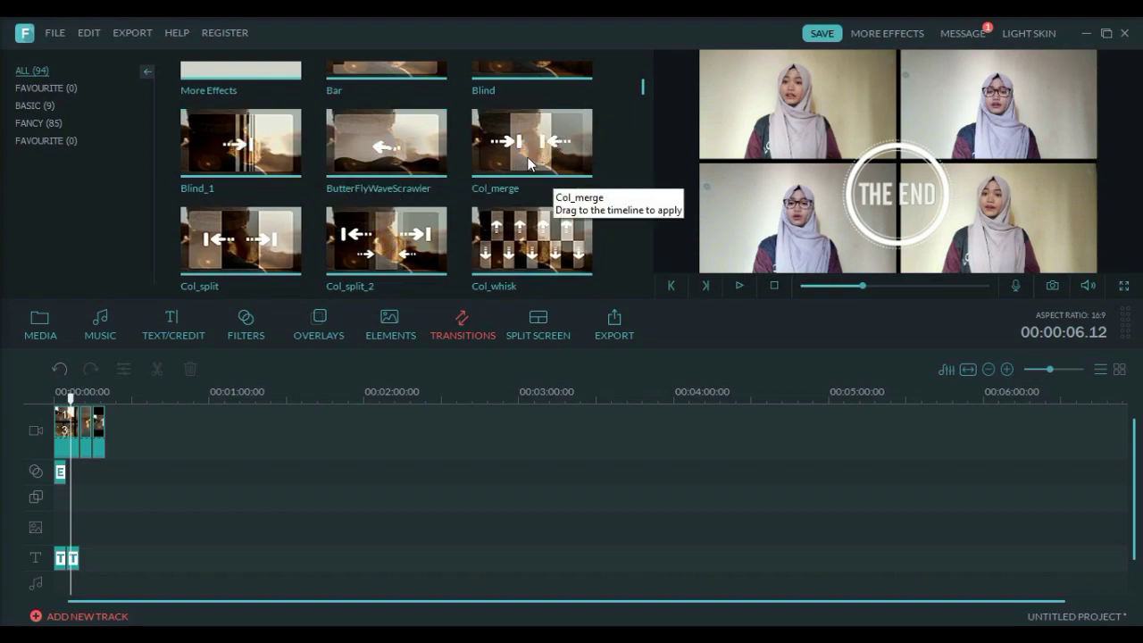
{"action": "left_click_drag", "start_coordinate": [301, 280], "coordinate": [75, 425]}
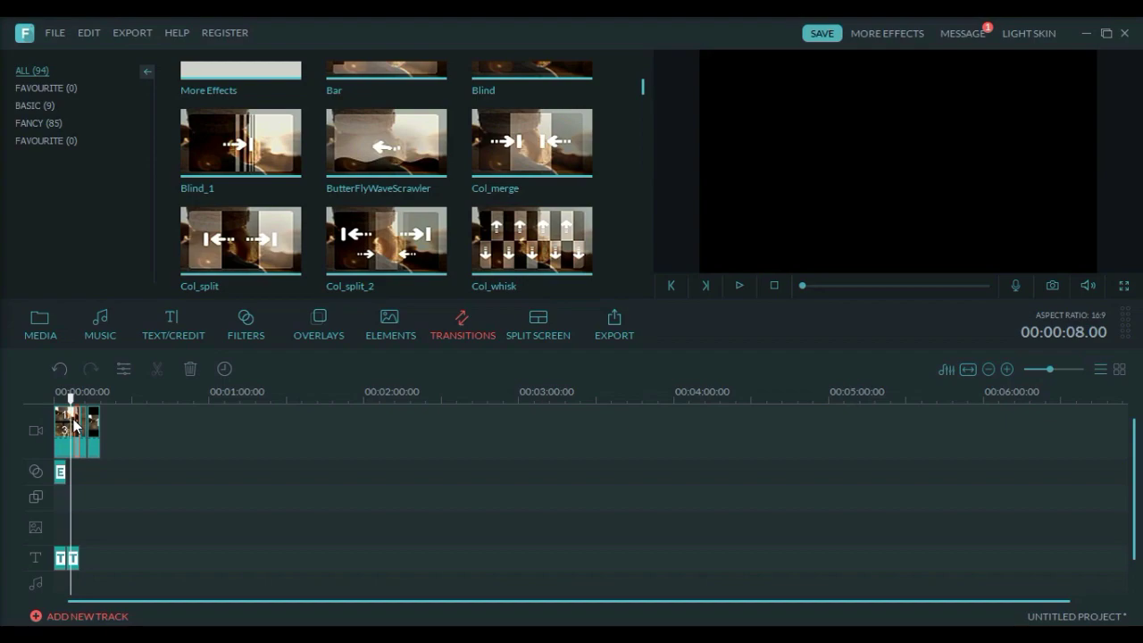
{"action": "left_click", "coordinate": [75, 425]}
{"action": "key", "text": "space"}
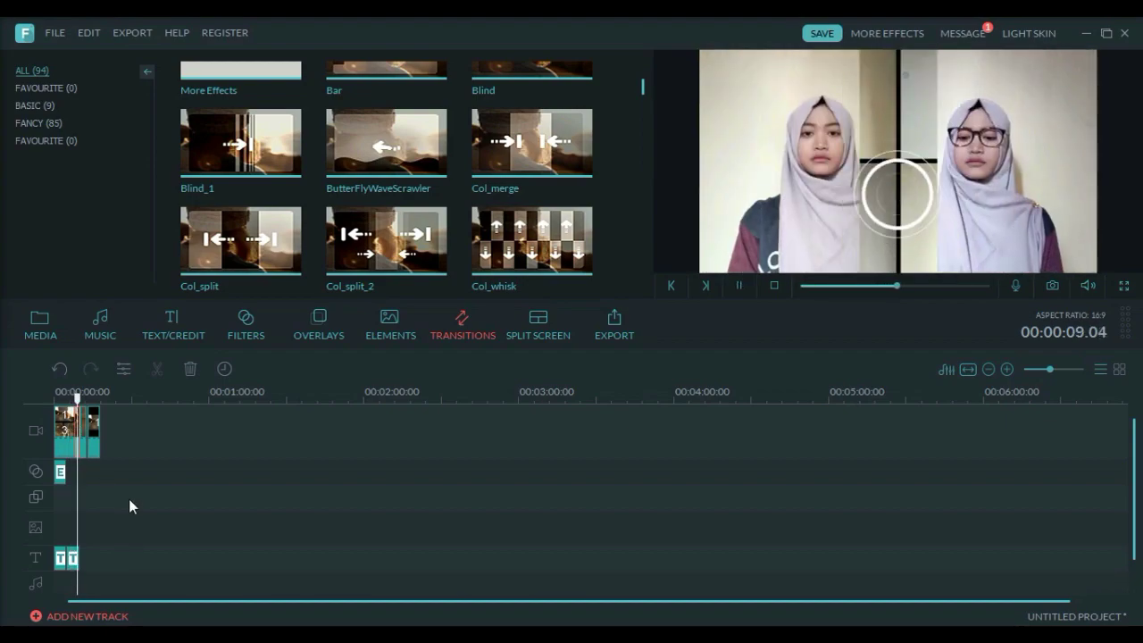
{"action": "key", "text": "space"}
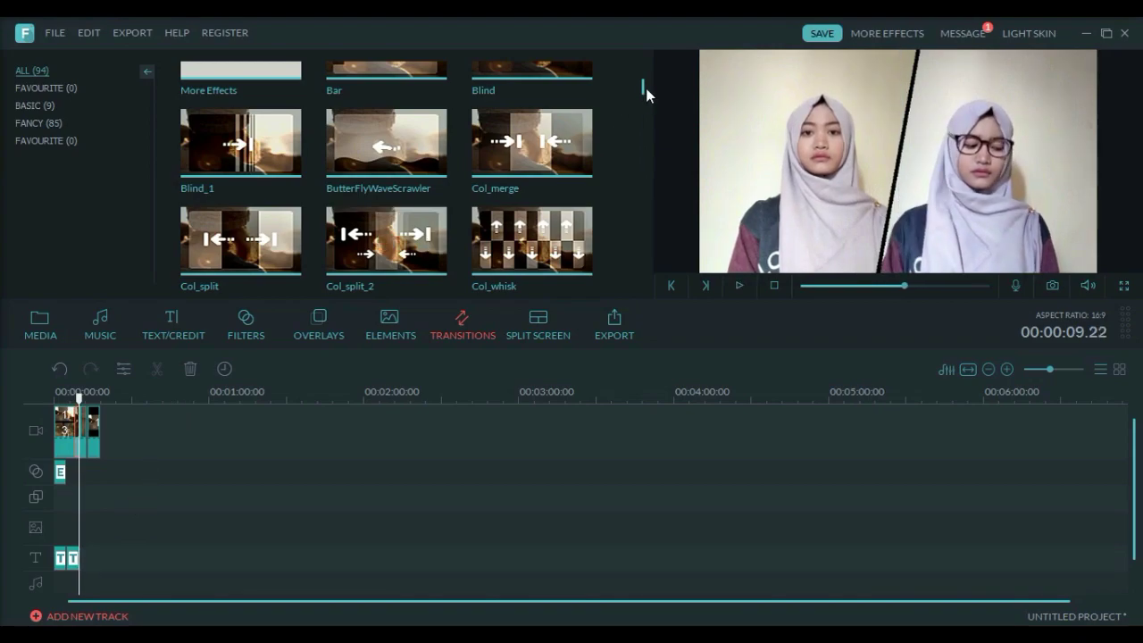
Step: Add the Dissolve transition between the diagonal split screen and the side-by-side split screen and play it
{"action": "left_click_drag", "start_coordinate": [643, 94], "coordinate": [645, 99]}
{"action": "left_click_drag", "start_coordinate": [645, 105], "coordinate": [646, 126]}
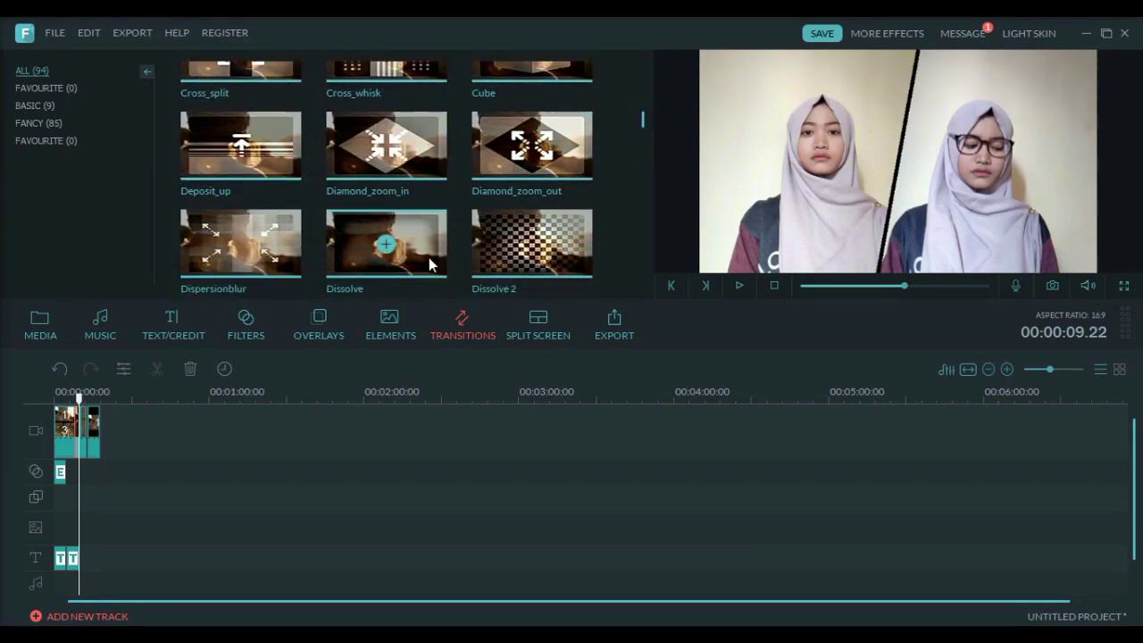
{"action": "left_click", "coordinate": [363, 241]}
{"action": "left_click_drag", "start_coordinate": [343, 259], "coordinate": [294, 285]}
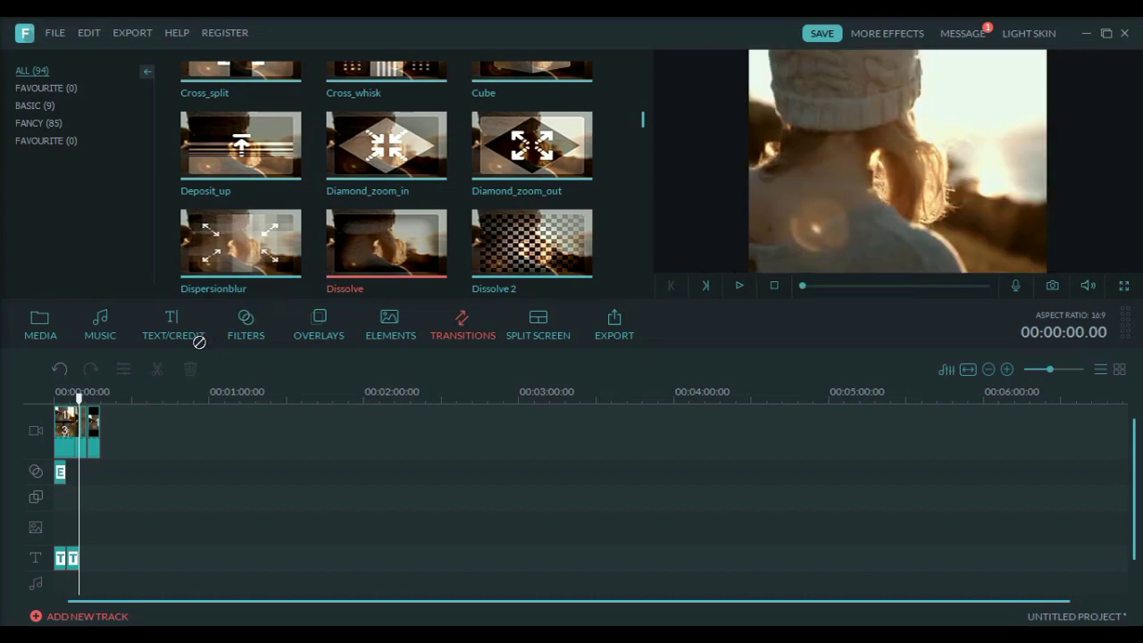
{"action": "left_click_drag", "start_coordinate": [83, 416], "coordinate": [83, 416]}
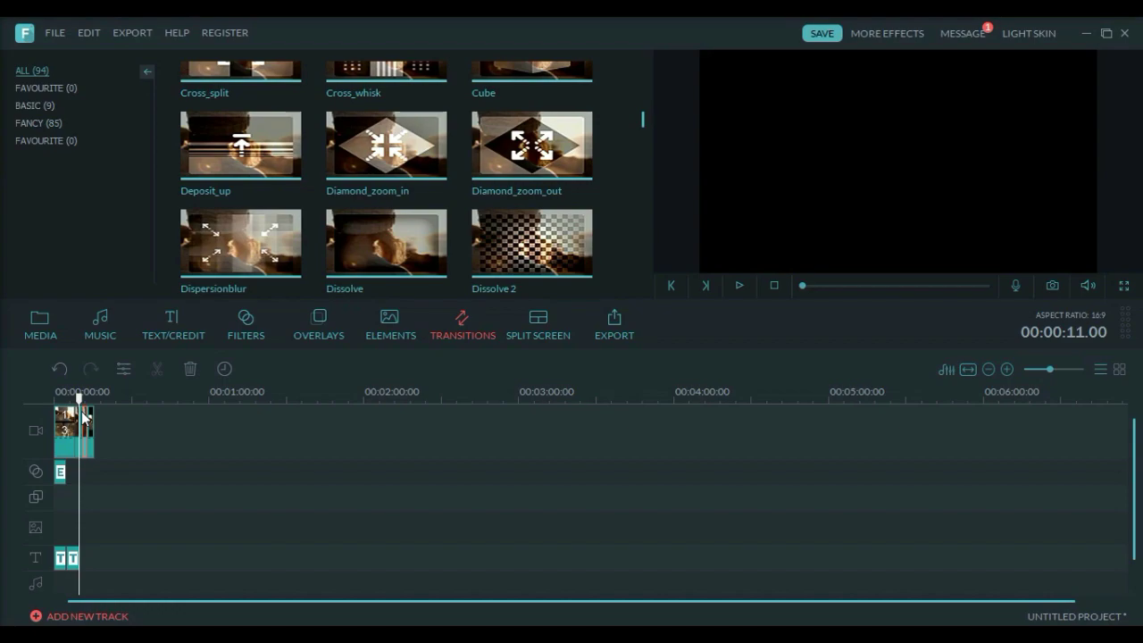
{"action": "key", "text": "space"}
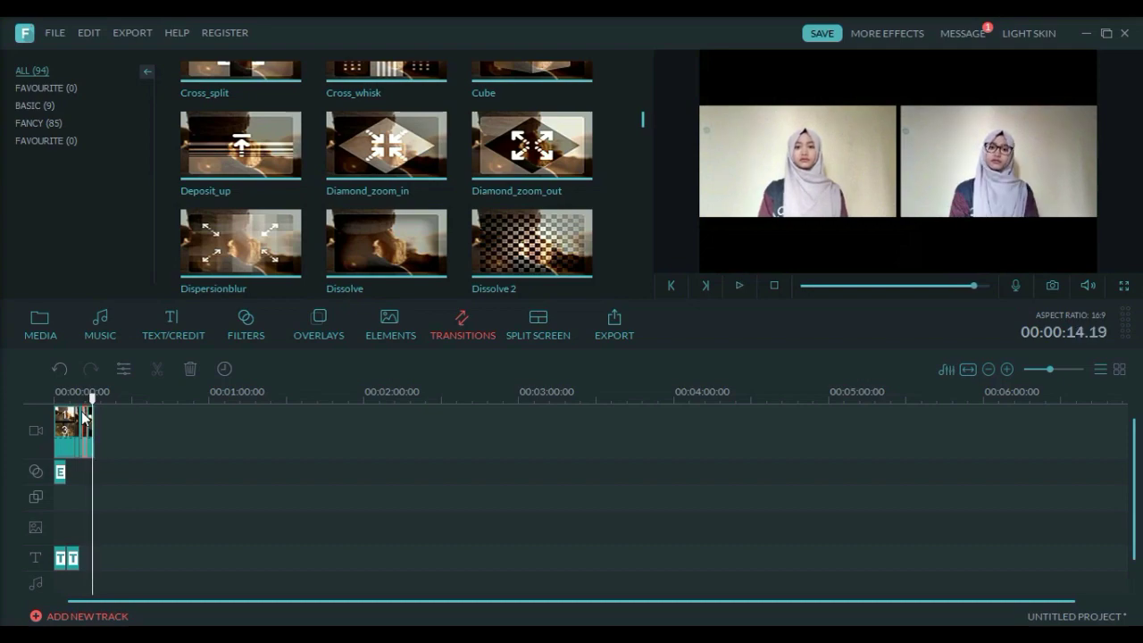
Step: Review the export format, name, save location and resolution options, and close them without exporting
{"action": "left_click", "coordinate": [614, 323]}
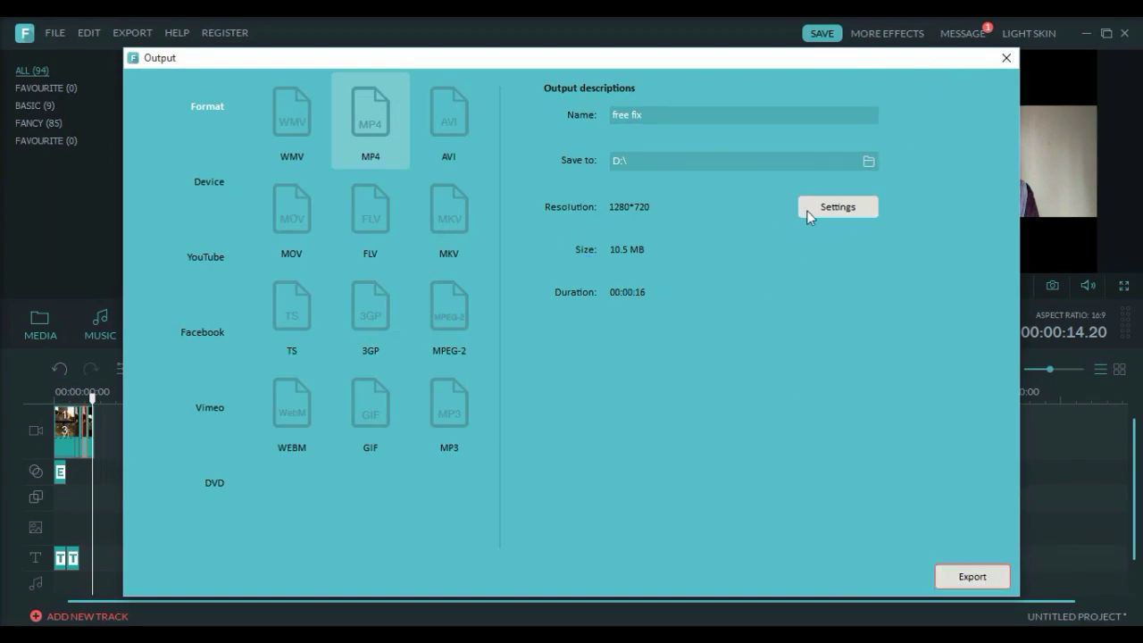
{"action": "left_click", "coordinate": [1007, 59]}
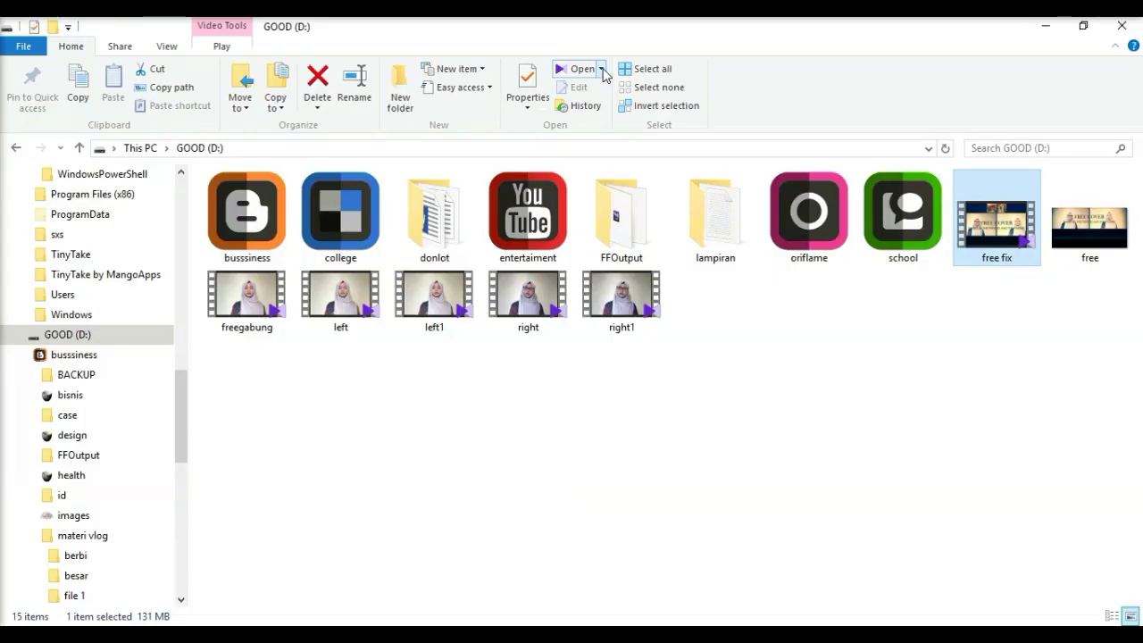
Step: Switch to File Explorer, play the "free fix" video from drive D: in Windows Media Player and shift the player window slightly sideways
{"action": "left_click", "coordinate": [603, 69]}
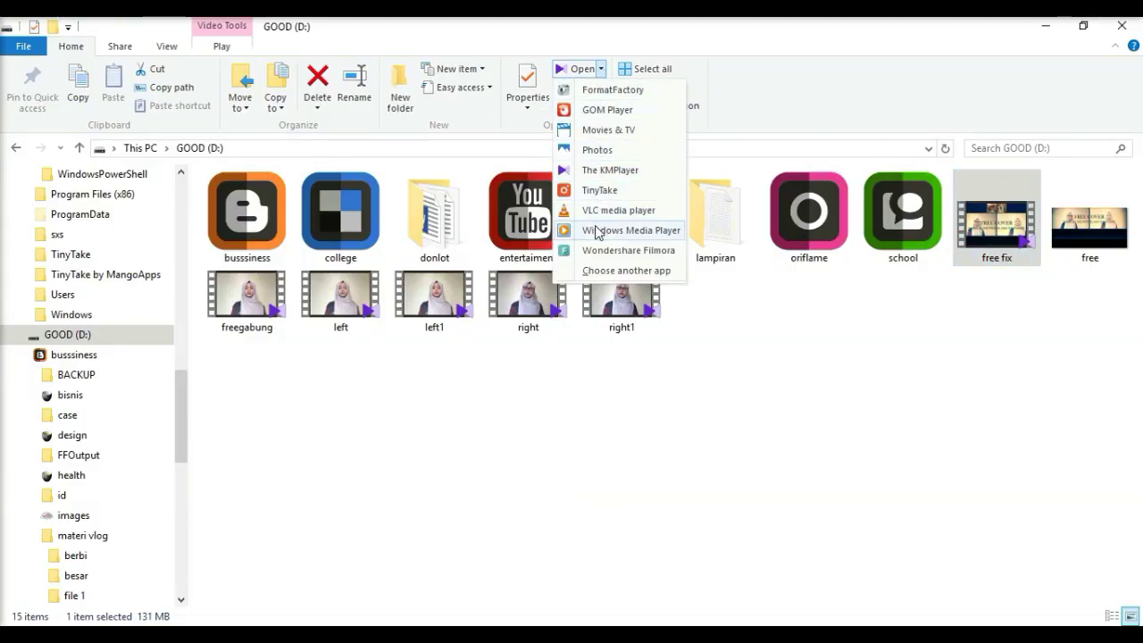
{"action": "left_click", "coordinate": [596, 230]}
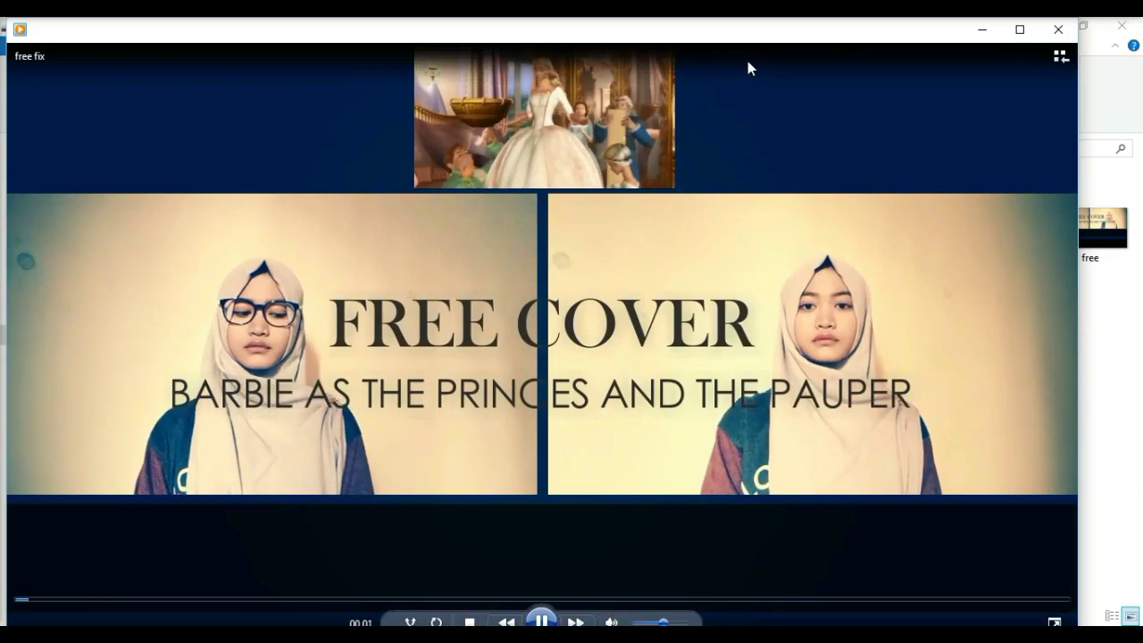
{"action": "left_click_drag", "start_coordinate": [750, 35], "coordinate": [775, 38]}
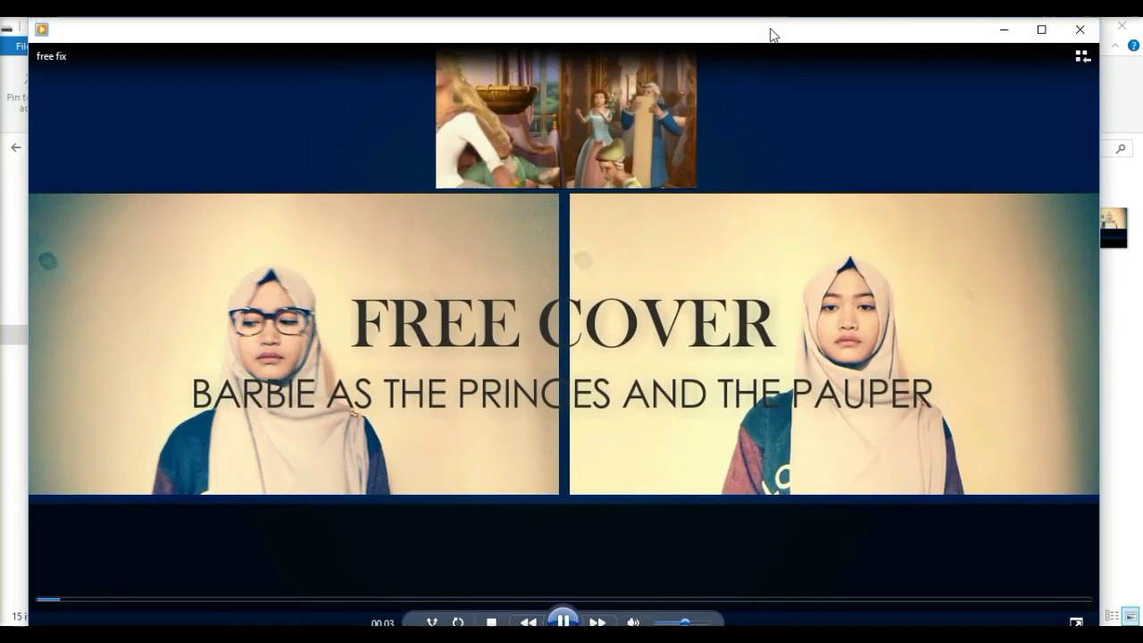